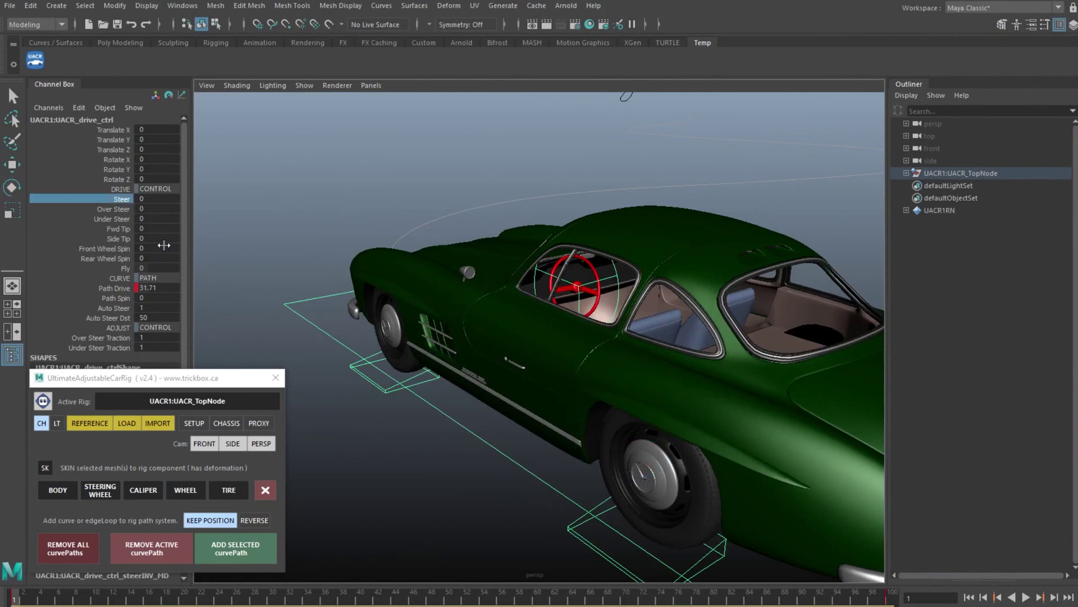
Step: Try out the Steer attribute on the green car's drive control and undo the change
alt+right_drag(365, 294, 418, 332)
middle_drag(398, 444, 449, 466)
key(ctrl+z)
Step: Rotate the green car's steering wheel control about Z to turn the steering and play back the animation
click(534, 260)
key(e)
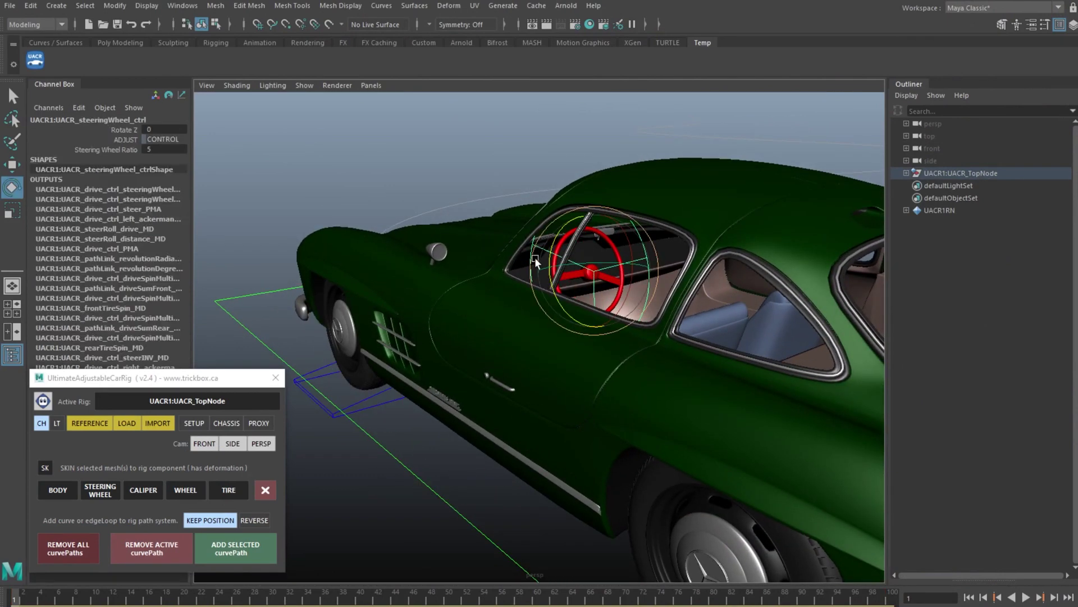
drag(562, 302, 925, 300)
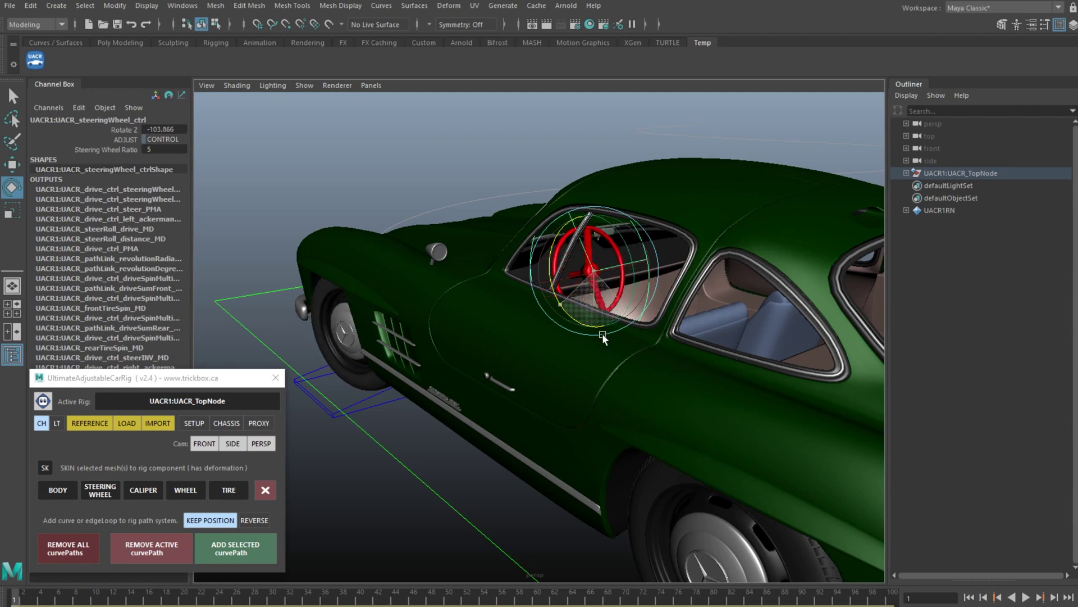
drag(603, 337, 342, 504)
key(alt+v)
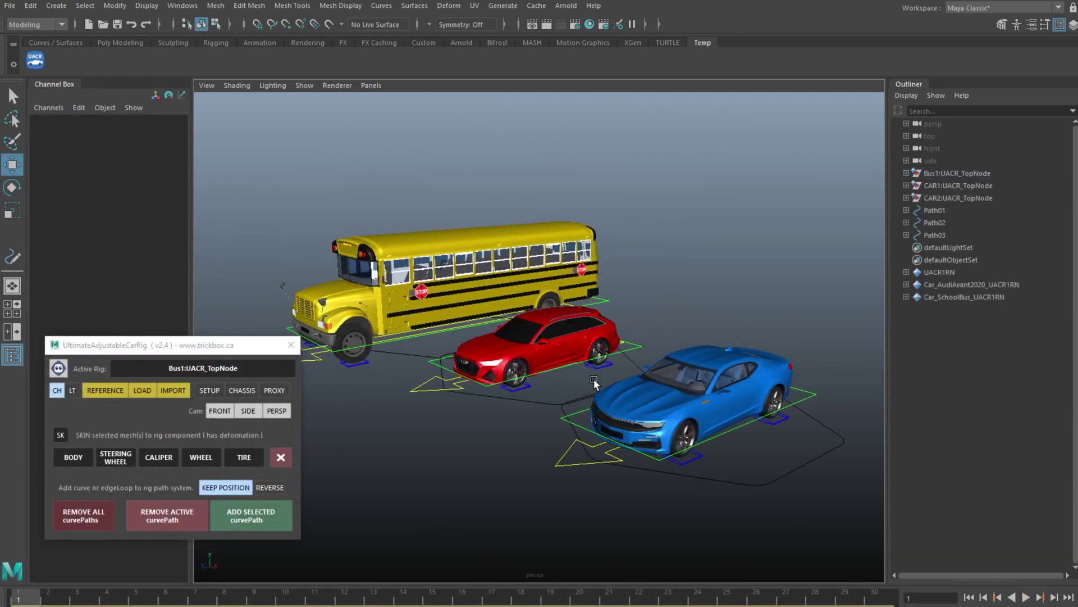
Step: Make the blue car's CAR2 rig the active rig, and switch the active rig to Bus1:UACR_TopNode
click(765, 468)
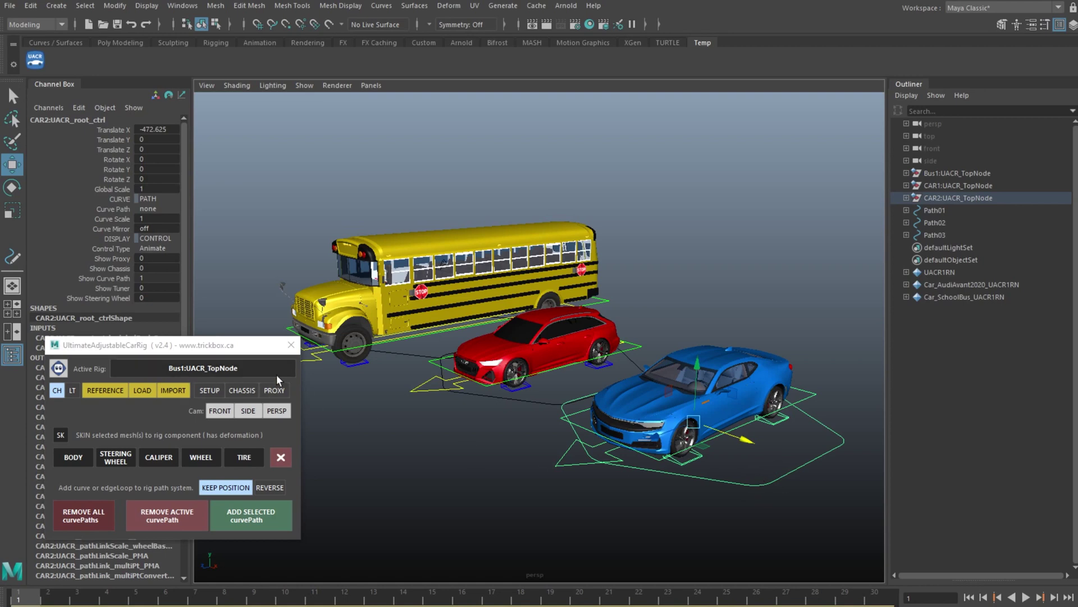
click(242, 366)
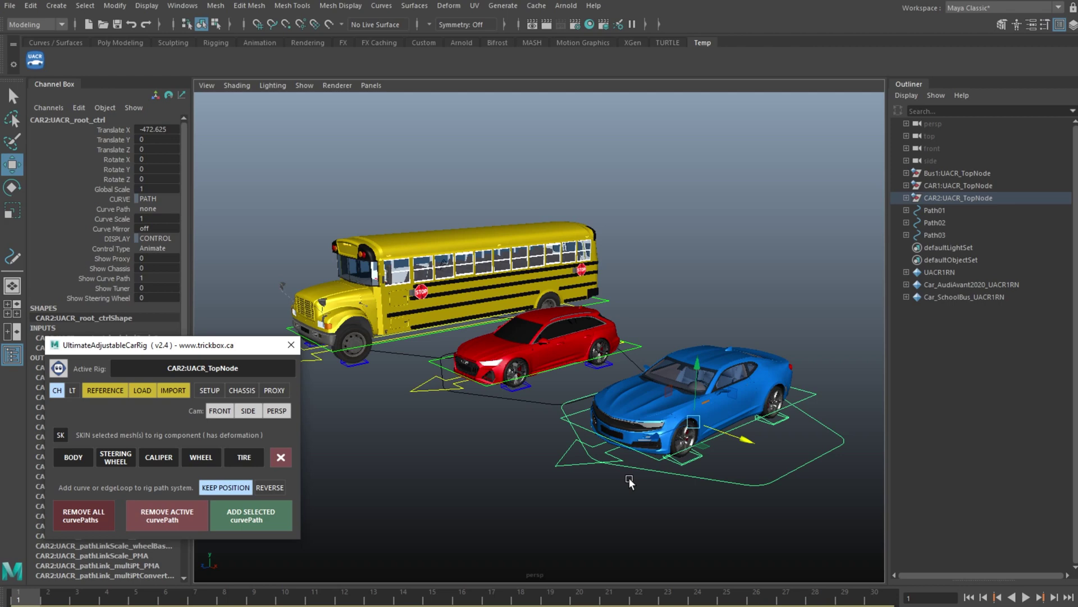
click(944, 173)
click(211, 367)
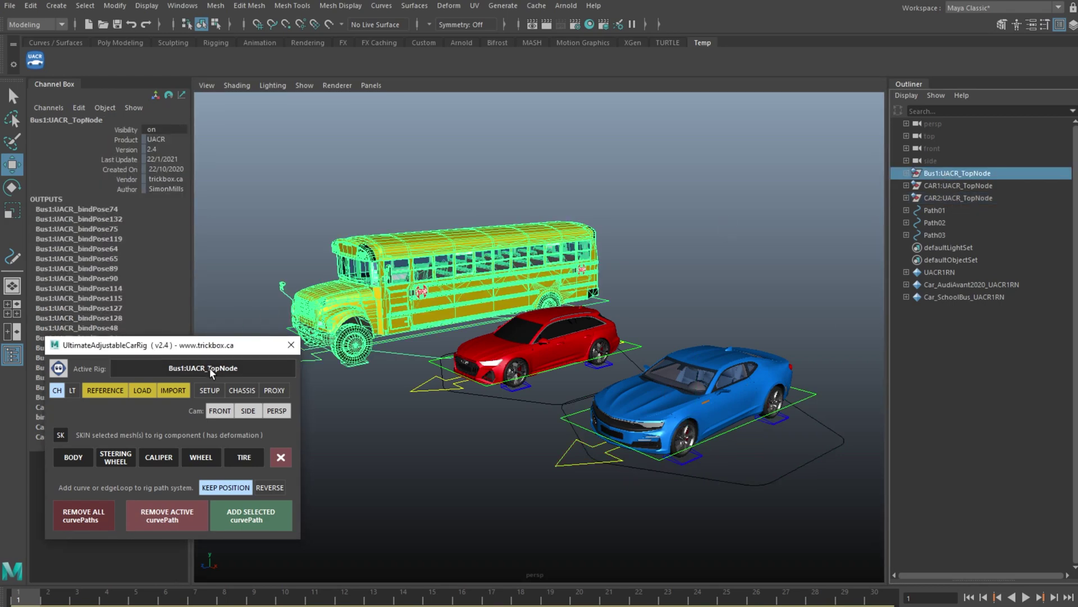
Step: Attach Path01 to the school bus rig as its curve path, keeping the curve's position
alt+right_drag(828, 318, 619, 294)
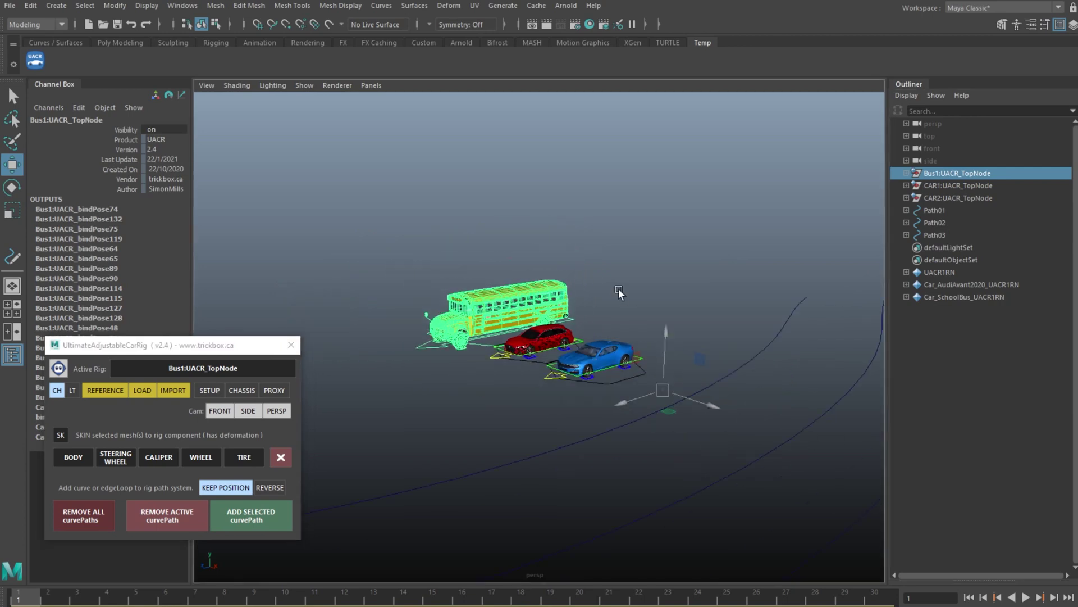
alt+drag(619, 294, 671, 388)
alt+middle_drag(670, 387, 636, 356)
drag(723, 328, 723, 329)
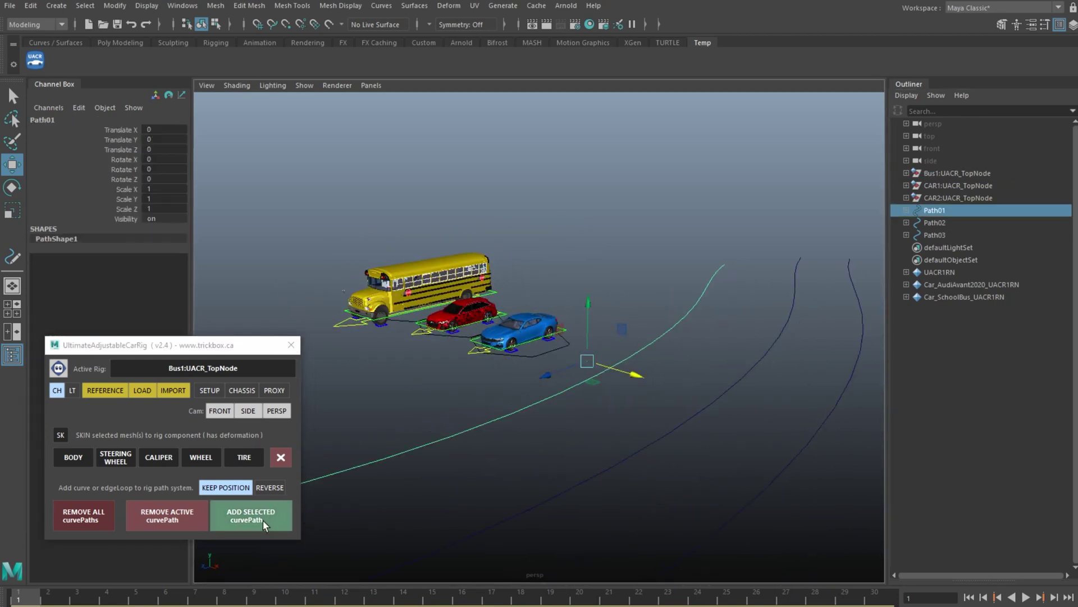
click(263, 520)
Step: Make CAR1:UACR_TopNode the active rig and attach Path02 to it as its curve path
click(962, 190)
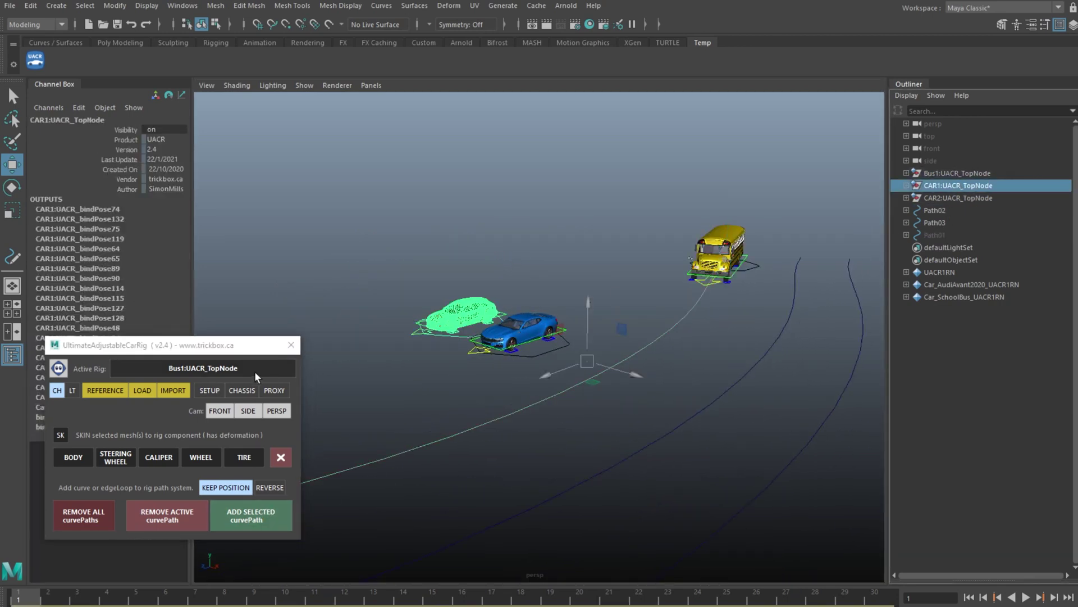
click(254, 370)
drag(496, 469, 508, 525)
click(250, 522)
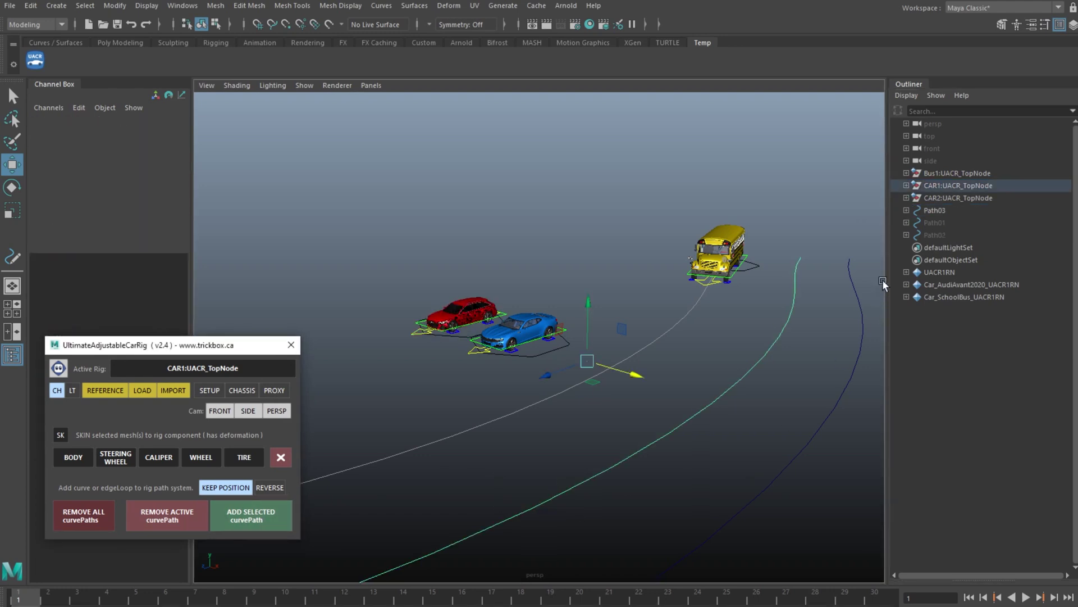
Step: Make CAR2:UACR_TopNode the active rig and attach the remaining curve, Path03, to it as its curve path
click(971, 199)
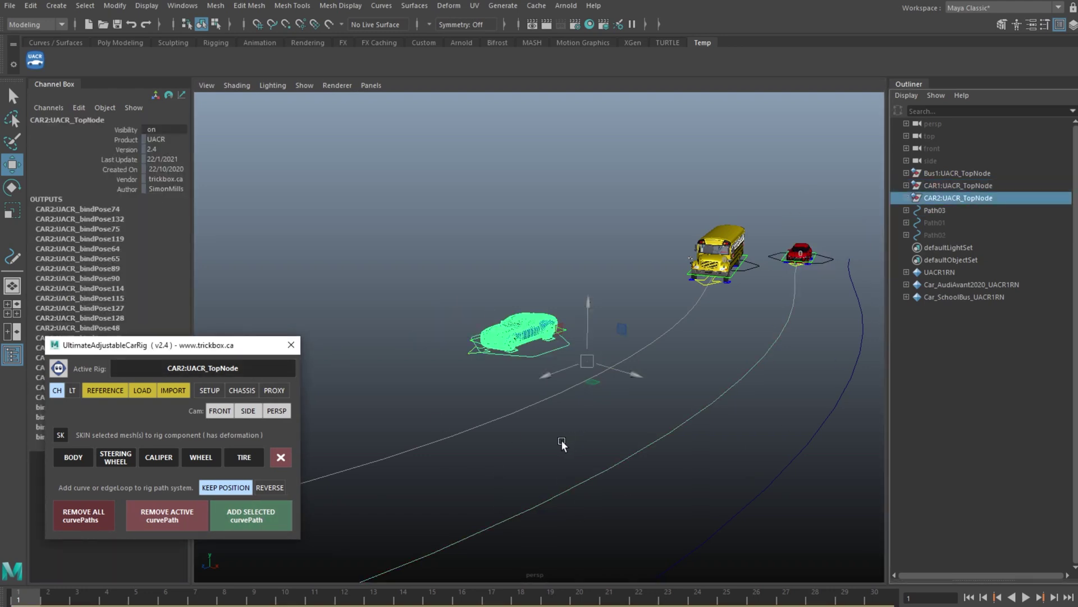
drag(545, 451, 809, 542)
click(269, 517)
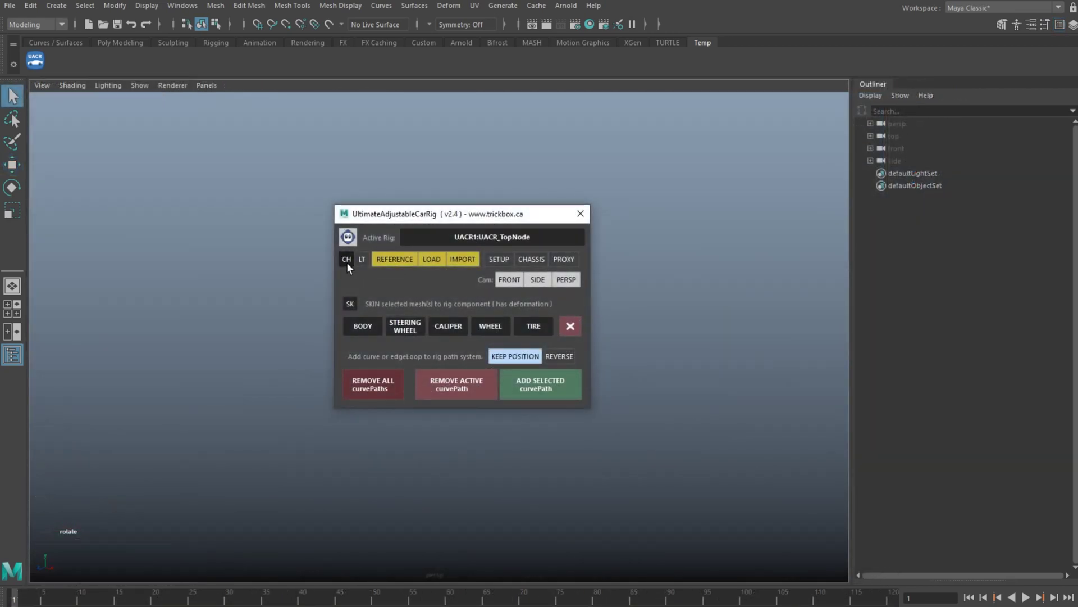
Step: Bring in the car rig with the CH chassis option off and move the rig tool window clear of the car
click(348, 262)
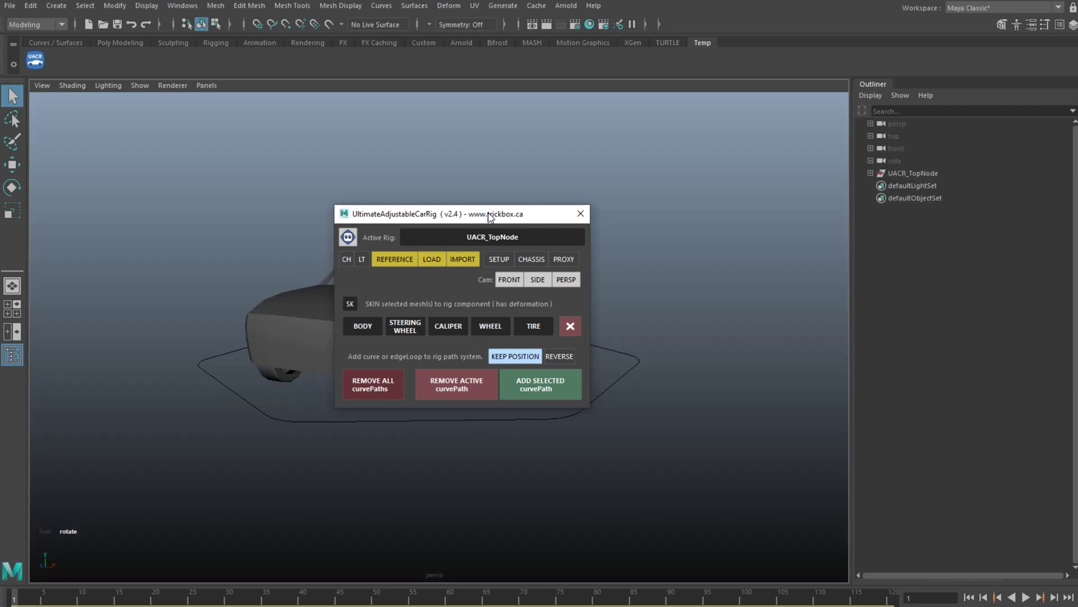
drag(483, 219, 257, 322)
alt+drag(582, 261, 576, 261)
alt+middle_drag(576, 262, 592, 268)
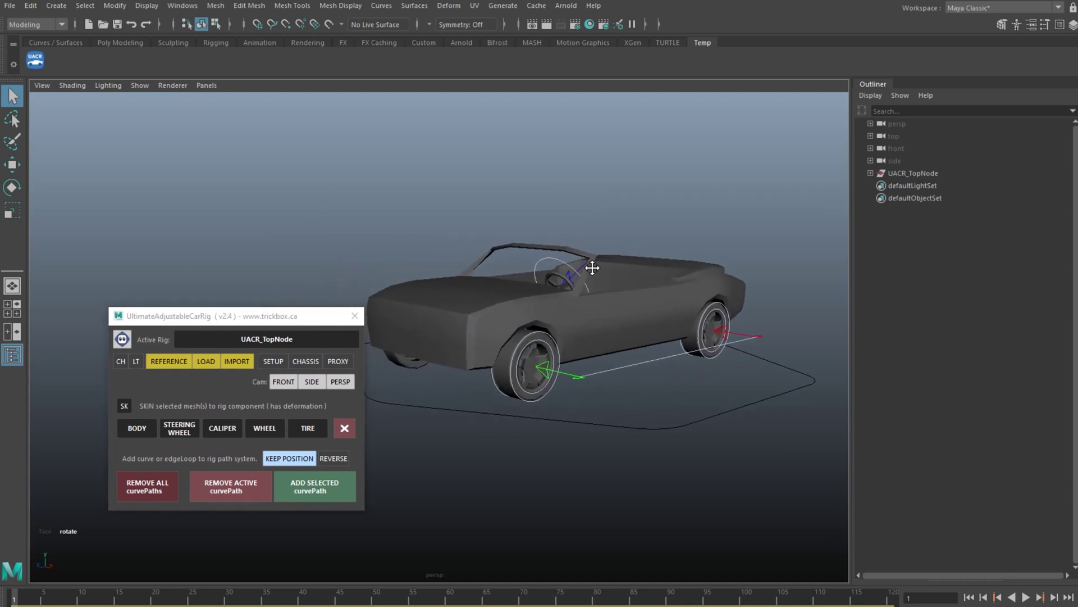
Step: Show the Layer Editor and turn on UACR_skeleton_layer to inspect the joints of the rig without chassis
key(ctrl+a)
drag(0, 263, 158, 119)
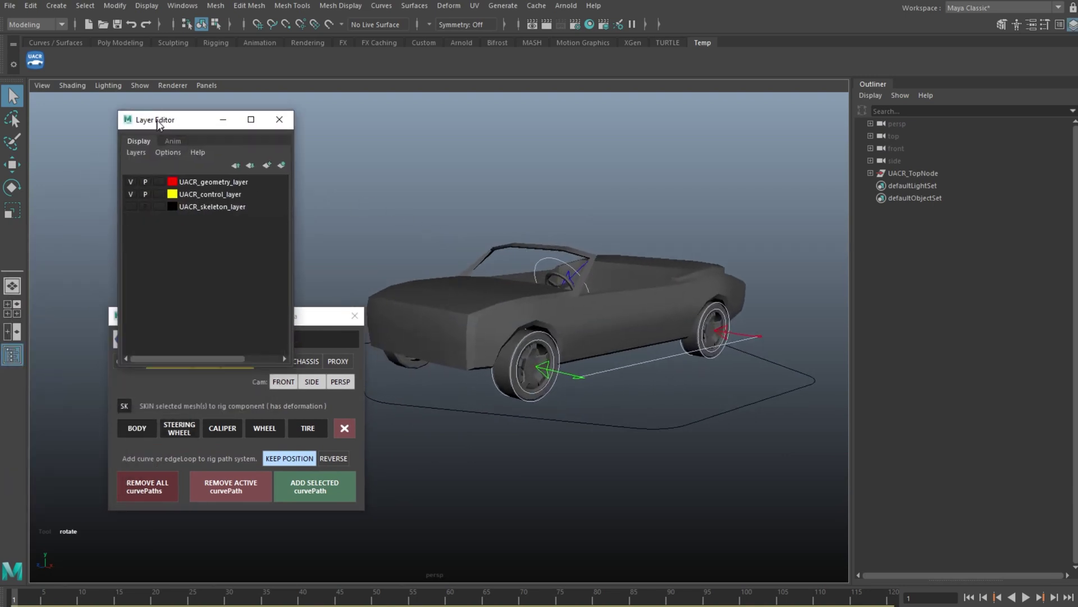
click(130, 203)
alt+drag(518, 267, 596, 298)
alt+drag(503, 294, 578, 318)
Step: Reposition the rig tool window and show UACR_skeleton_layer for the LT version of the car rig
drag(311, 317, 376, 225)
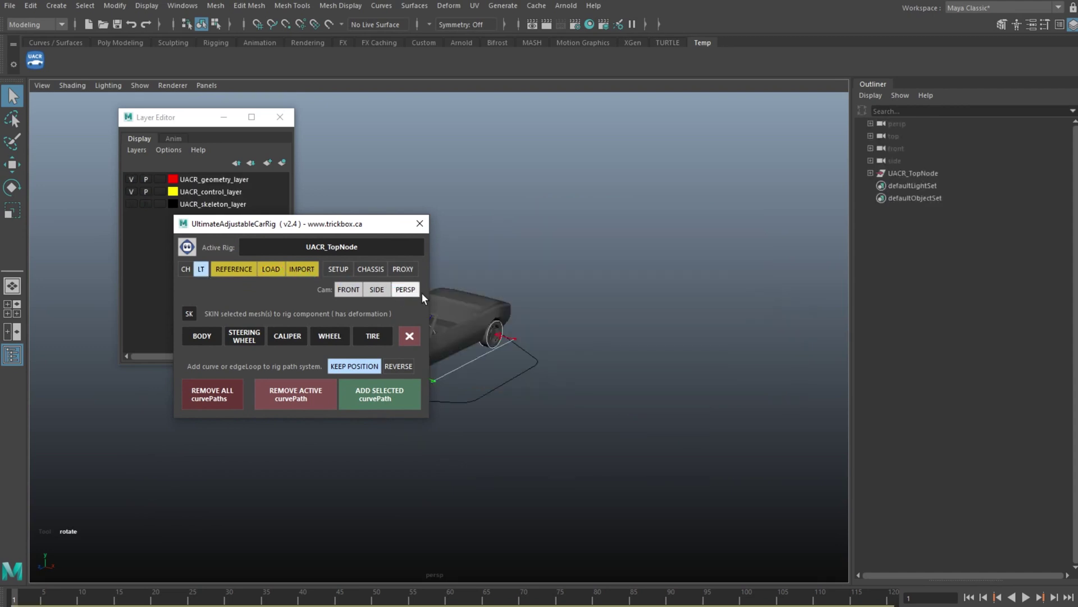
click(134, 203)
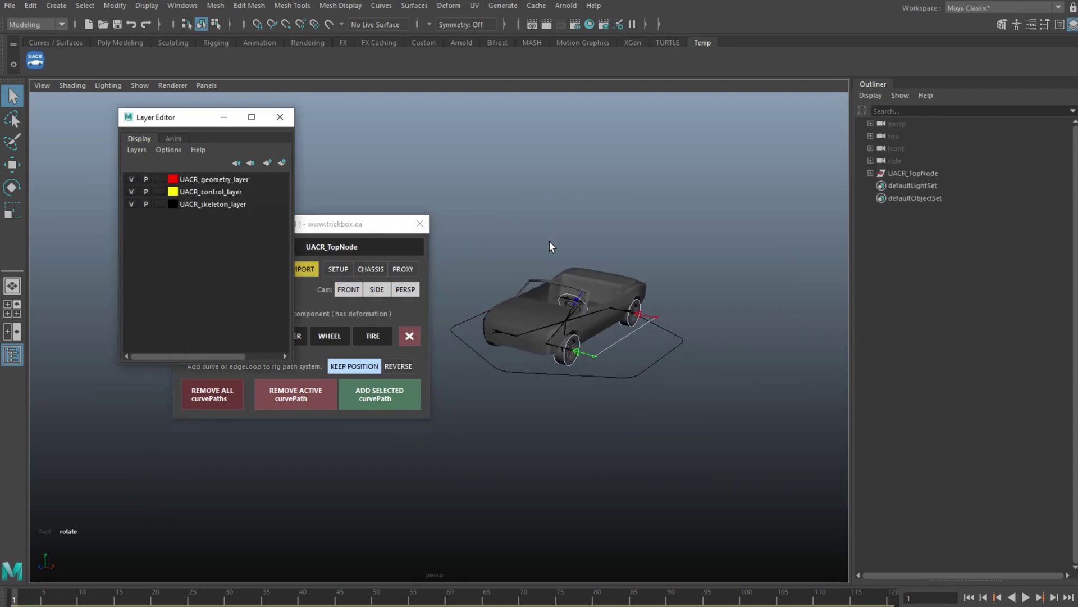
alt+right_drag(550, 242, 702, 374)
alt+drag(702, 374, 707, 345)
Step: Open UltimateAdjustableCarRig.pdf in Acrobat Reader, read through the Install and User Interface sections, and close it
drag(557, 606, 525, 19)
scroll(630, 212, down, 1)
scroll(630, 212, down, 10)
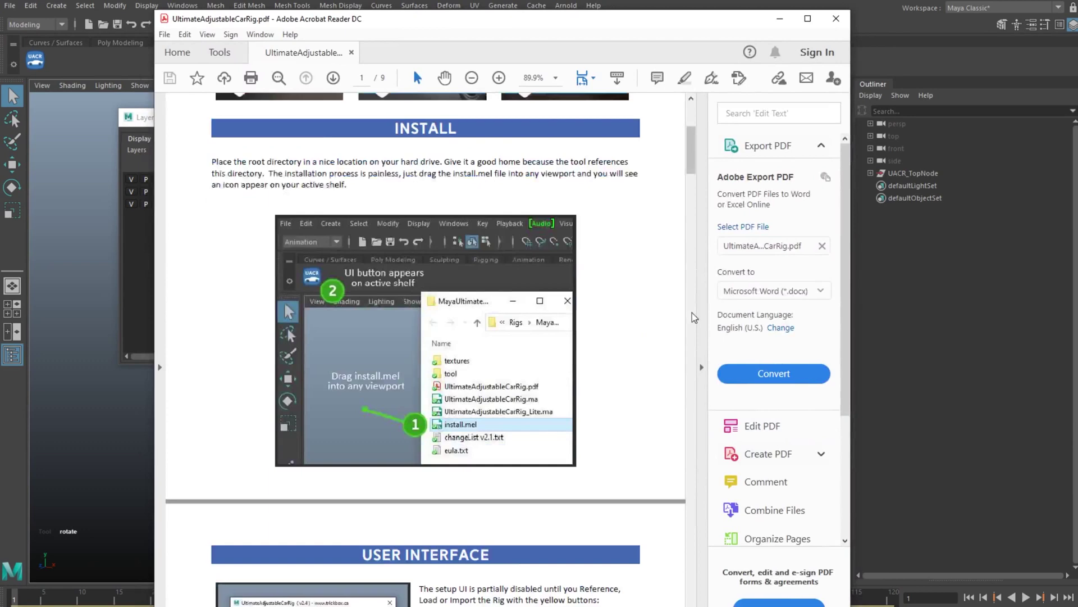
scroll(661, 342, down, 2)
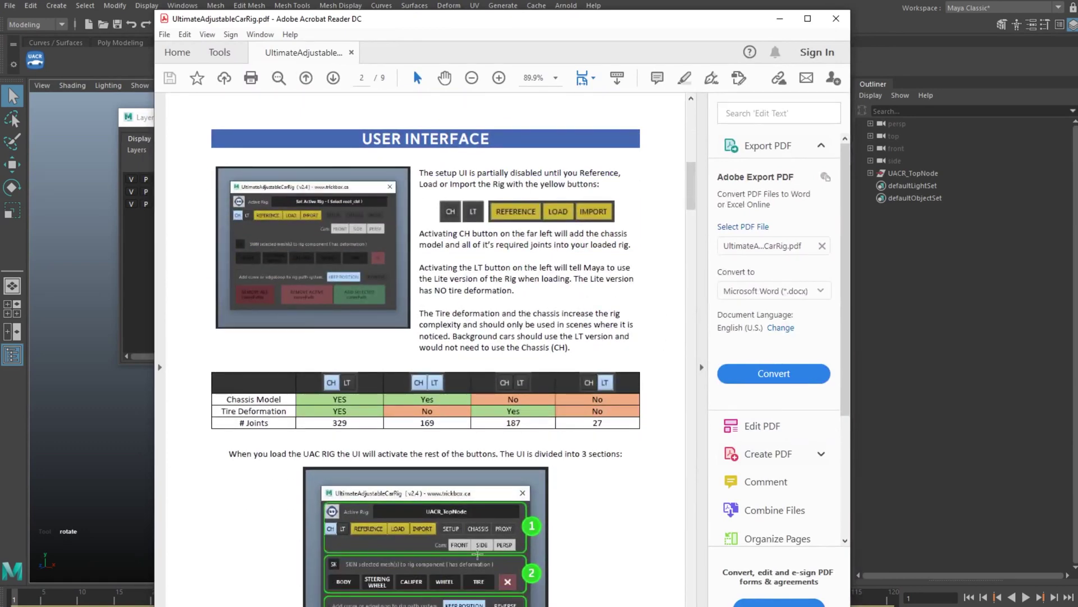
click(836, 18)
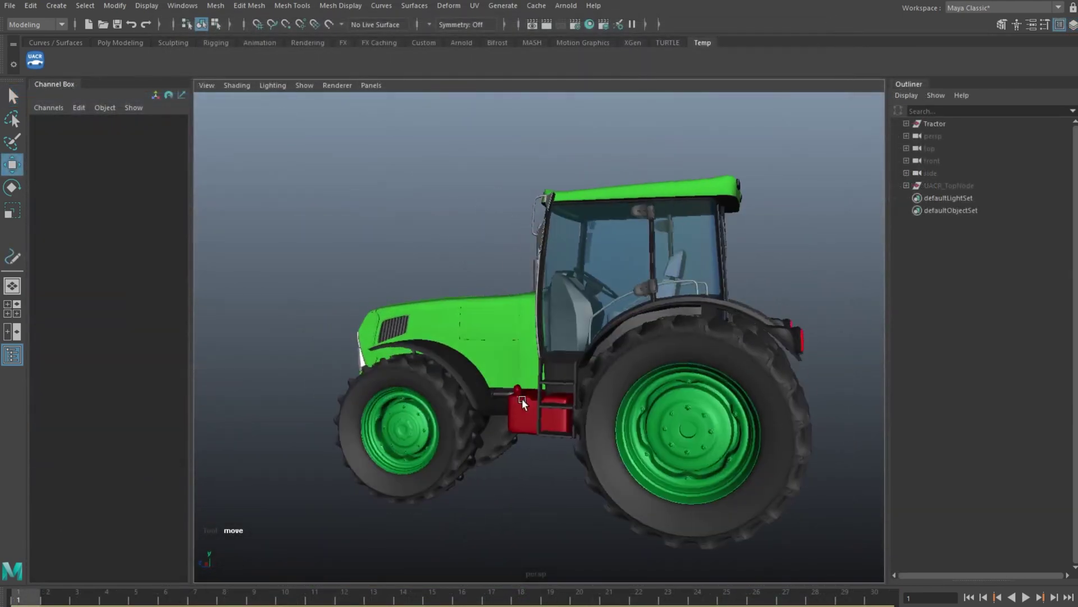
Step: Display wireframe over the shaded tractor and make the hidden UACR_TopNode rig visible
mouse_move(521, 399)
alt+mouse_down()
mouse_move(534, 332)
mouse_move(714, 334)
mouse_move(604, 334)
mouse_move(547, 368)
mouse_move(647, 360)
mouse_move(603, 365)
mouse_move(625, 365)
alt+mouse_up()
key(alt+5)
scroll(547, 368, up, 4)
click(955, 186)
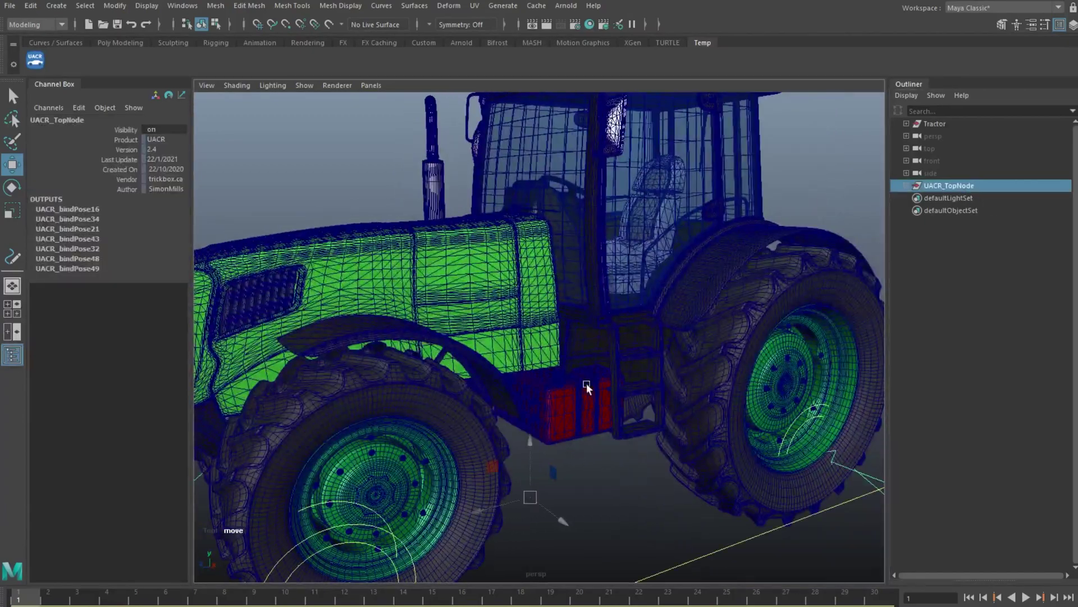
key(f)
Step: Move UACR_fmd_ctrl to the tractor's front wheel hub centre, at about X 77.3, Y 65.2, Z 129.4
click(693, 442)
alt+drag(674, 443, 553, 437)
click(618, 410)
scroll(605, 452, up, 4)
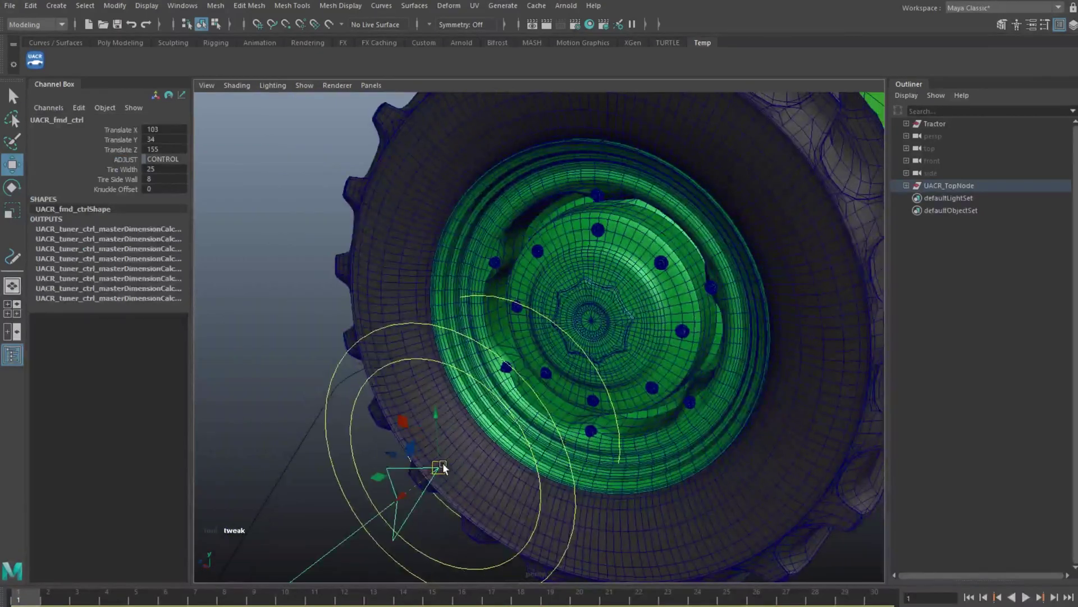
drag(443, 463, 592, 312)
key(f)
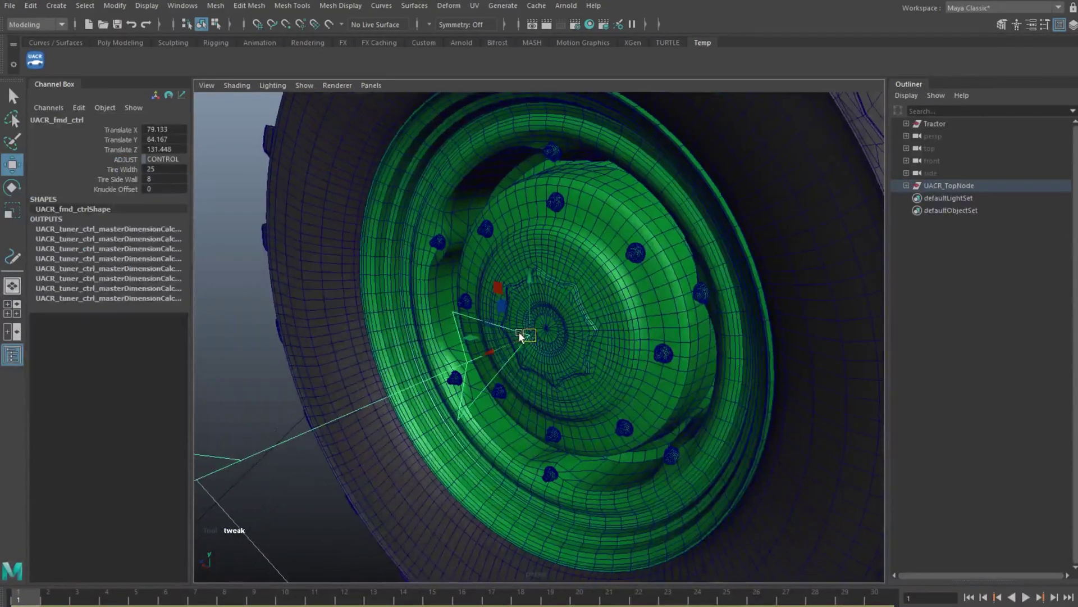
drag(528, 334, 606, 299)
alt+right_drag(607, 298, 598, 58)
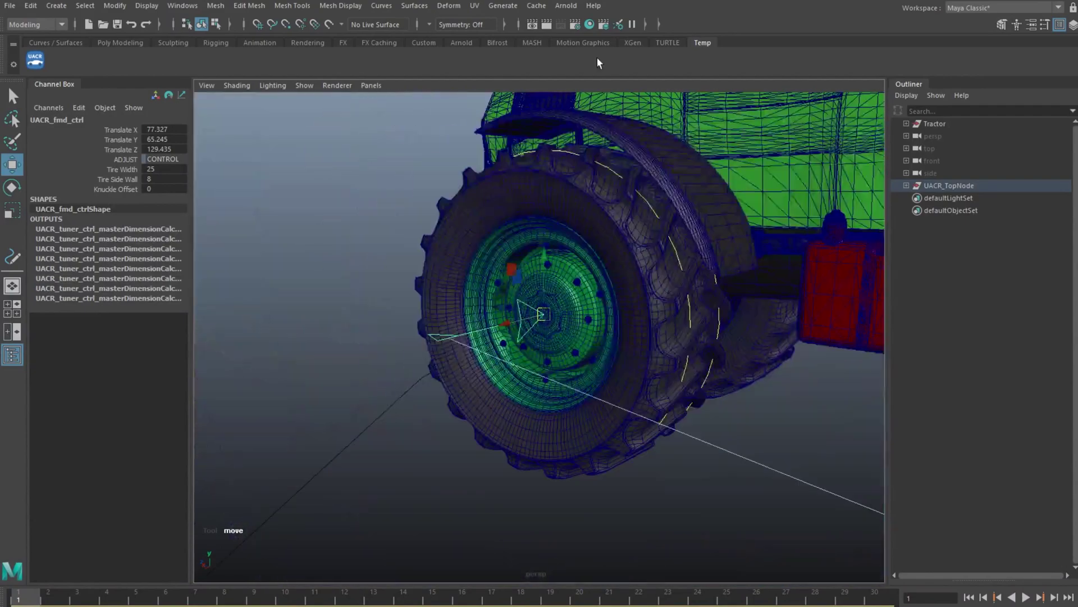
Step: Move UACR_rmd_ctrl to the tractor's rear wheel hub centre, at about X 95.9, Y 85.4, Z -126.7
alt+drag(607, 276, 740, 285)
alt+middle_drag(740, 285, 140, 264)
alt+drag(404, 270, 542, 297)
click(547, 305)
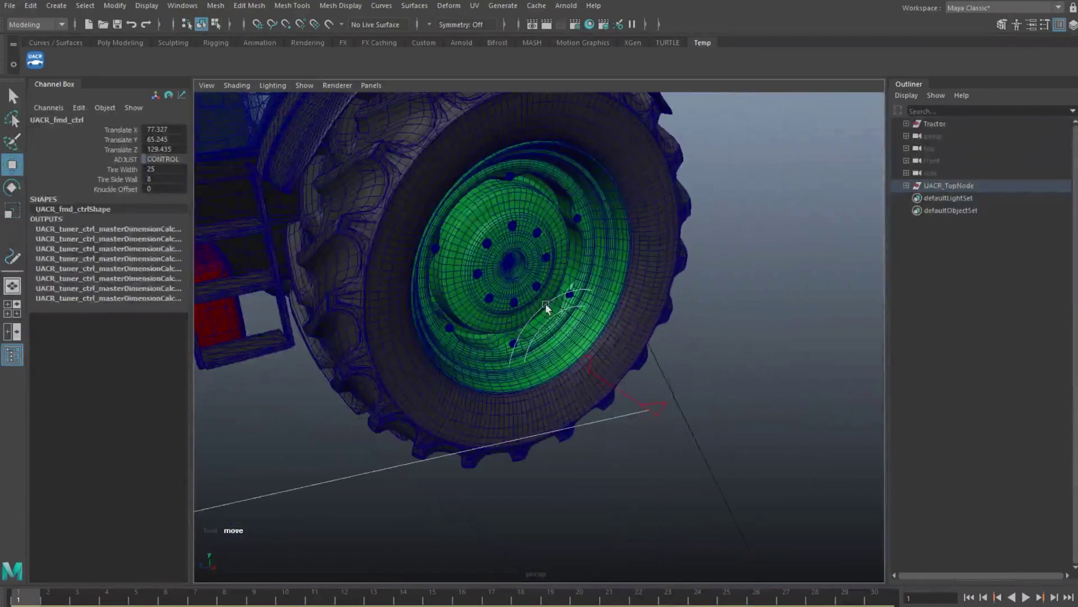
click(640, 405)
alt+right_drag(641, 405, 605, 388)
alt+drag(605, 388, 625, 395)
drag(602, 359, 505, 211)
alt+drag(505, 211, 507, 239)
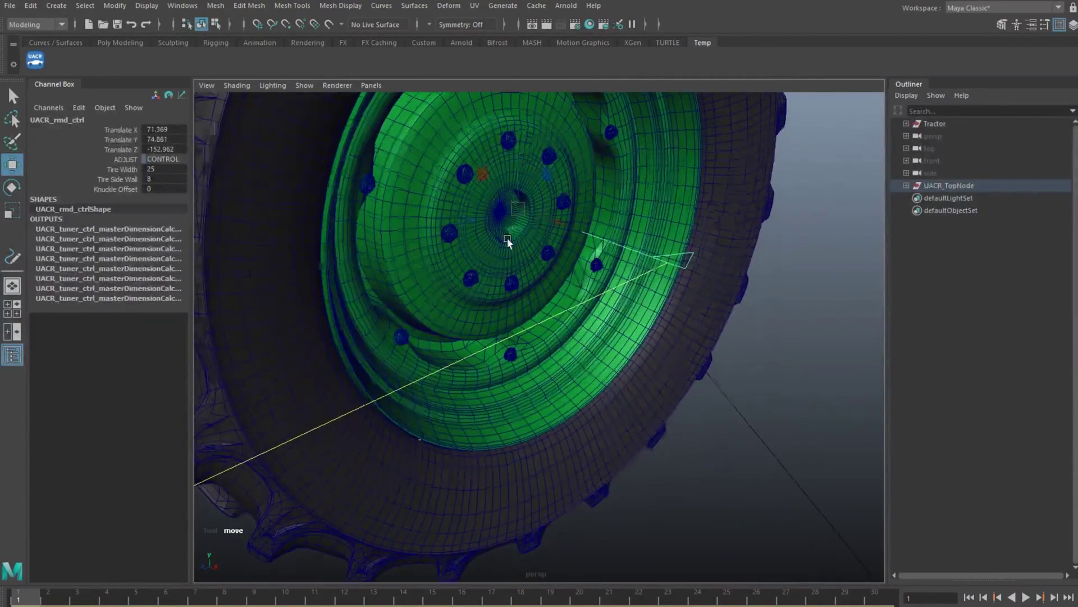
scroll(507, 237, up, 6)
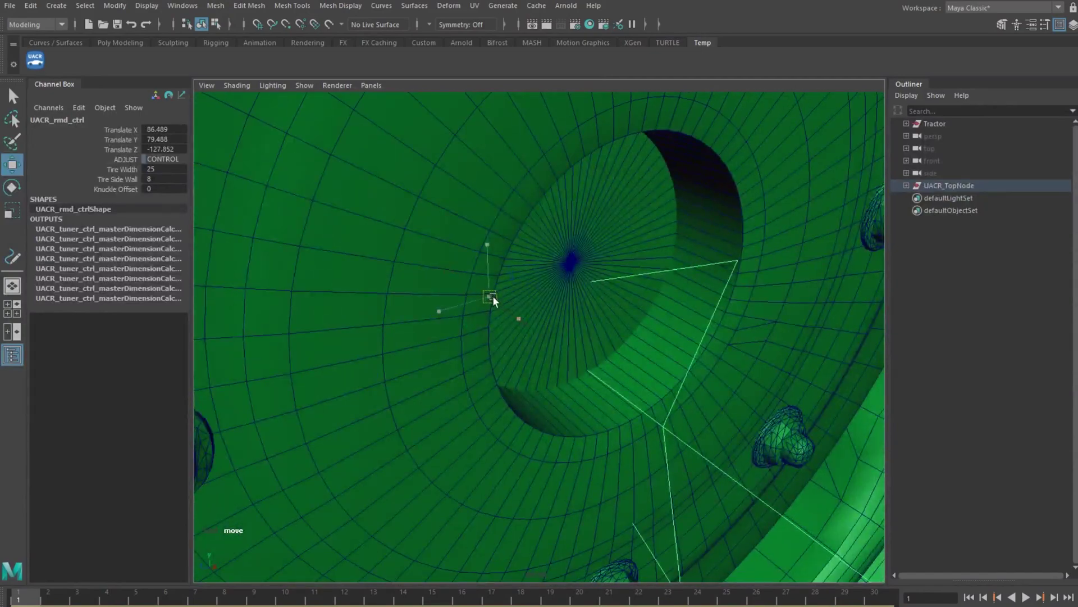
drag(492, 297, 600, 258)
alt+right_drag(572, 261, 542, 101)
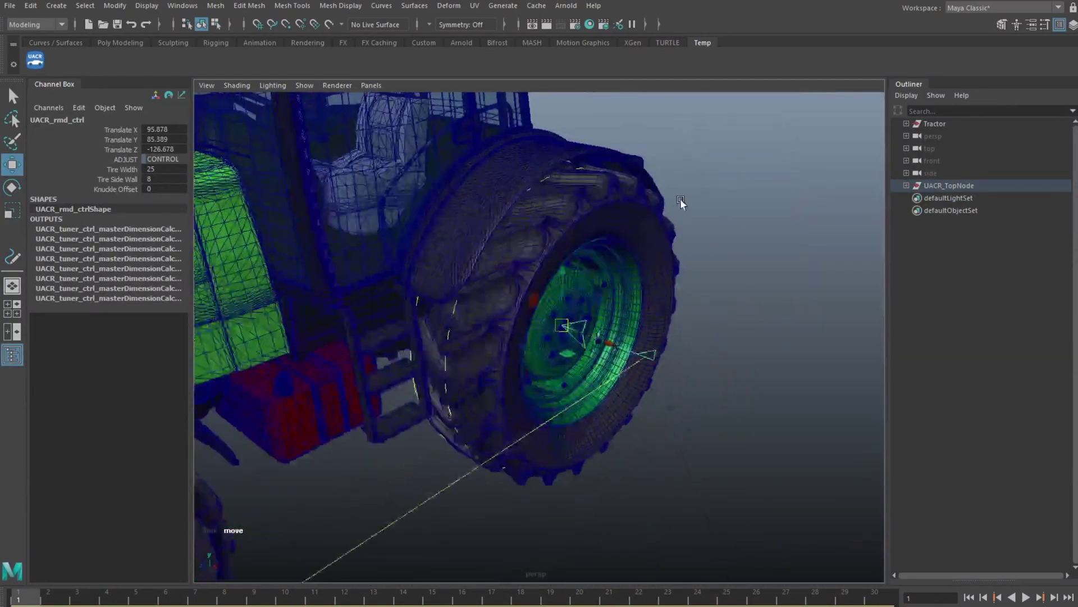
Step: Move the front wheel control outward along X to about 91.6, level with the front tire's outer face
alt+drag(680, 201, 718, 176)
alt+drag(661, 387, 697, 433)
alt+right_drag(692, 453, 667, 412)
drag(608, 400, 644, 399)
alt+drag(651, 399, 688, 397)
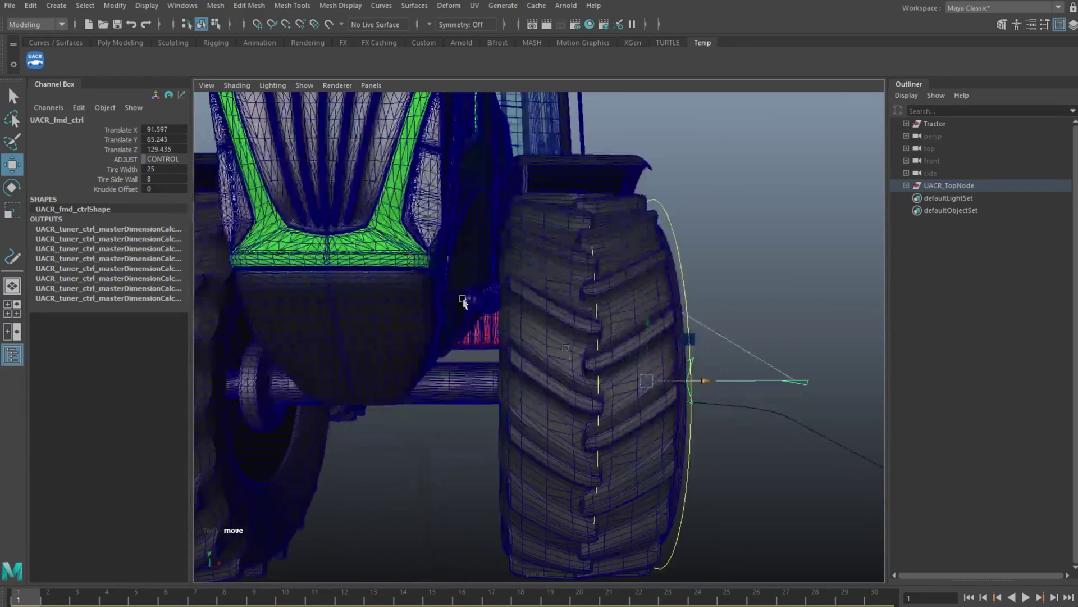
Step: Set the front wheel control's Tire Width to 51.94 so it spans the tractor's front tire
click(125, 171)
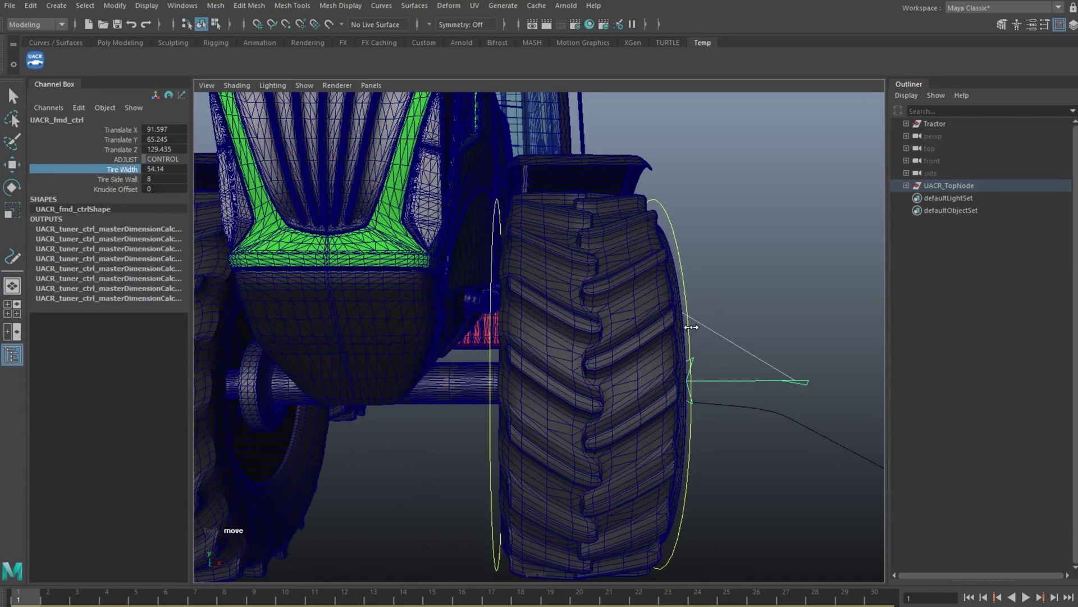
middle_drag(691, 327, 676, 326)
alt+drag(675, 326, 647, 298)
Step: Move the rear wheel control outward along X to about 120.8, level with the rear tire's outer face
key(w)
click(648, 298)
alt+right_drag(648, 297, 662, 289)
drag(666, 289, 717, 296)
Step: Increase the rear wheel control's Tire Width until its guide circles span the tractor's rear tire
click(133, 170)
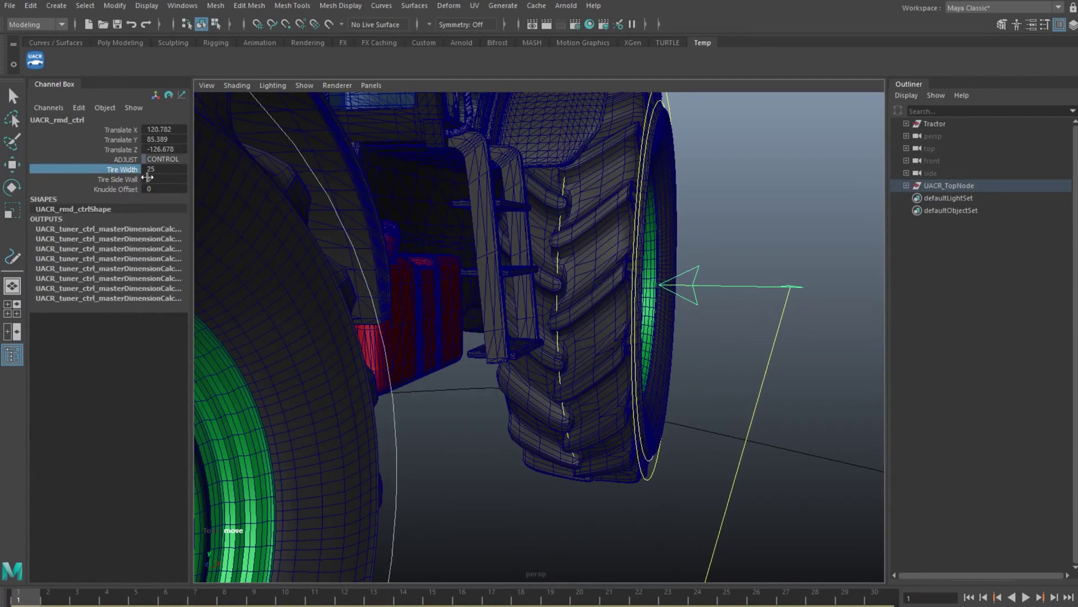
middle_drag(610, 350, 736, 347)
alt+drag(736, 347, 706, 281)
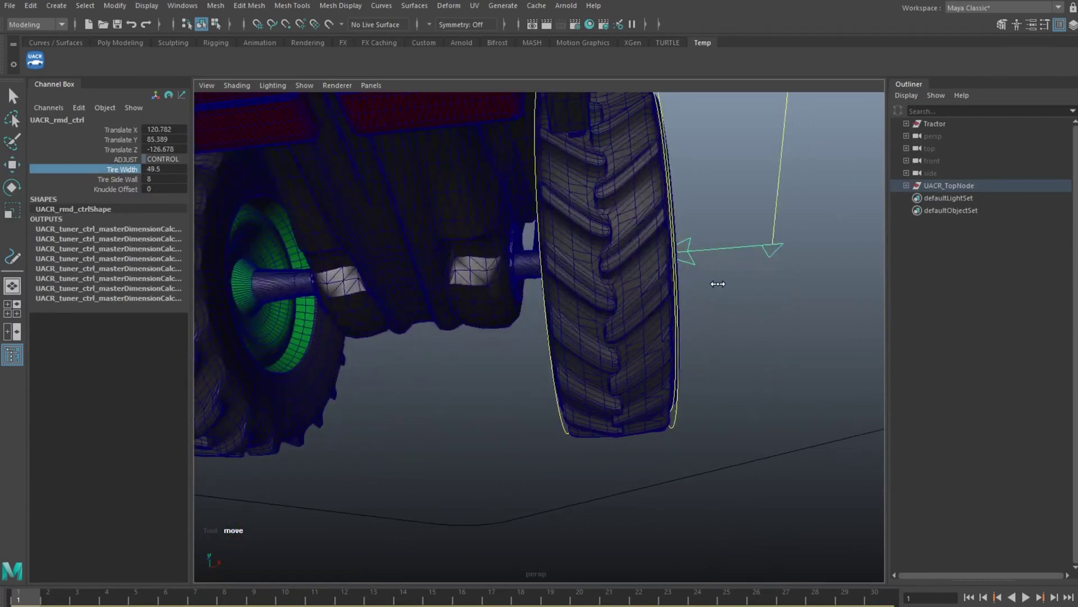
mouse_move(717, 283)
middle_down()
mouse_move(739, 284)
mouse_move(724, 284)
middle_up()
Step: Set the front wheel control's Tire Side Wall to 23.9, matching the inner guide circle to the tractor's front rim
alt+drag(725, 284, 641, 343)
scroll(366, 268, down, 5)
alt+middle_drag(573, 263, 785, 241)
click(501, 425)
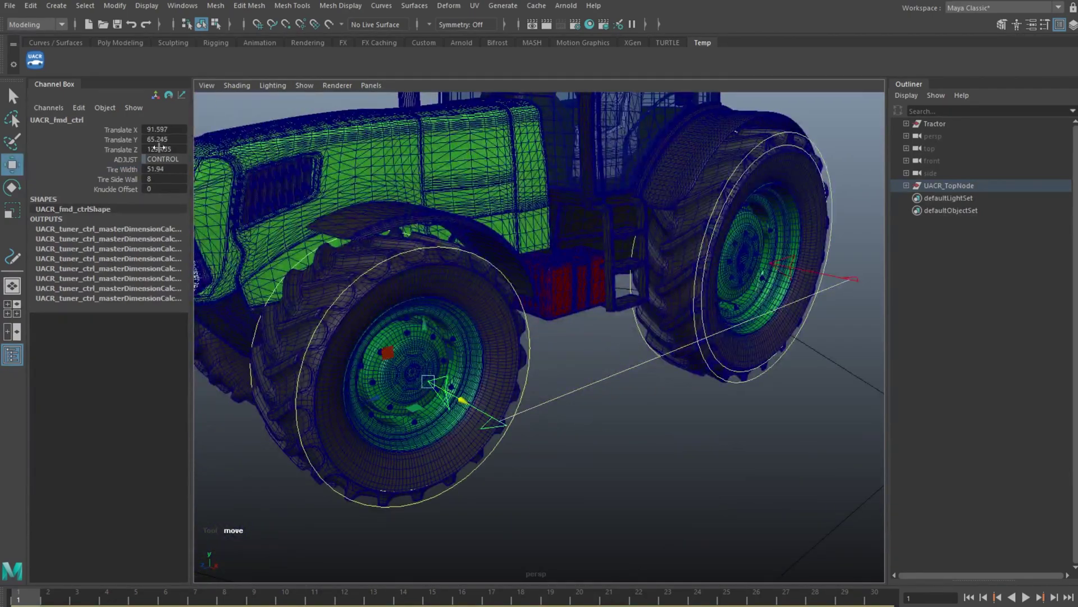
click(129, 179)
alt+drag(264, 247, 209, 262)
alt+middle_drag(210, 263, 392, 264)
middle_drag(438, 292, 505, 312)
scroll(511, 317, up, 3)
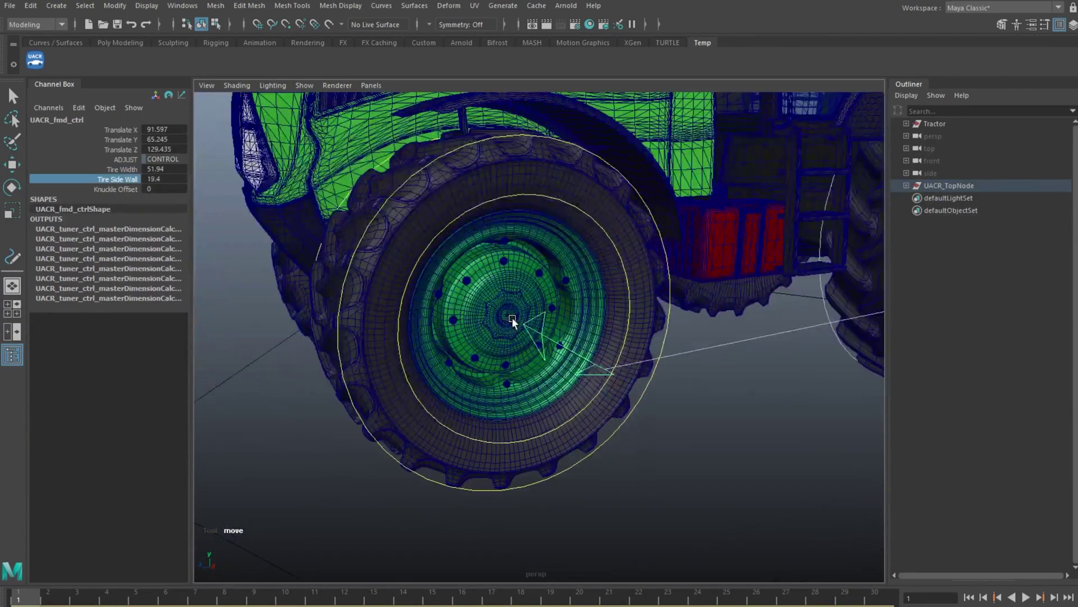
alt+drag(511, 317, 460, 304)
middle_drag(460, 305, 472, 313)
alt+drag(472, 313, 469, 307)
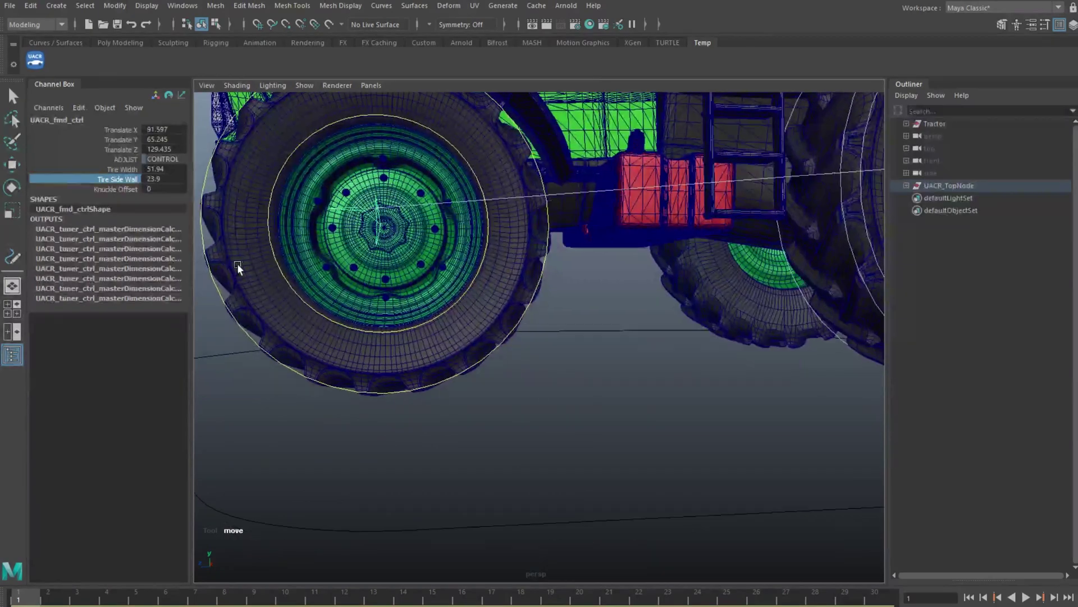
Step: Bring up the rig tool's side camera view and set the front wheel control's Tire Side Wall to 24.8, matching the front rim
click(36, 61)
drag(233, 138, 169, 371)
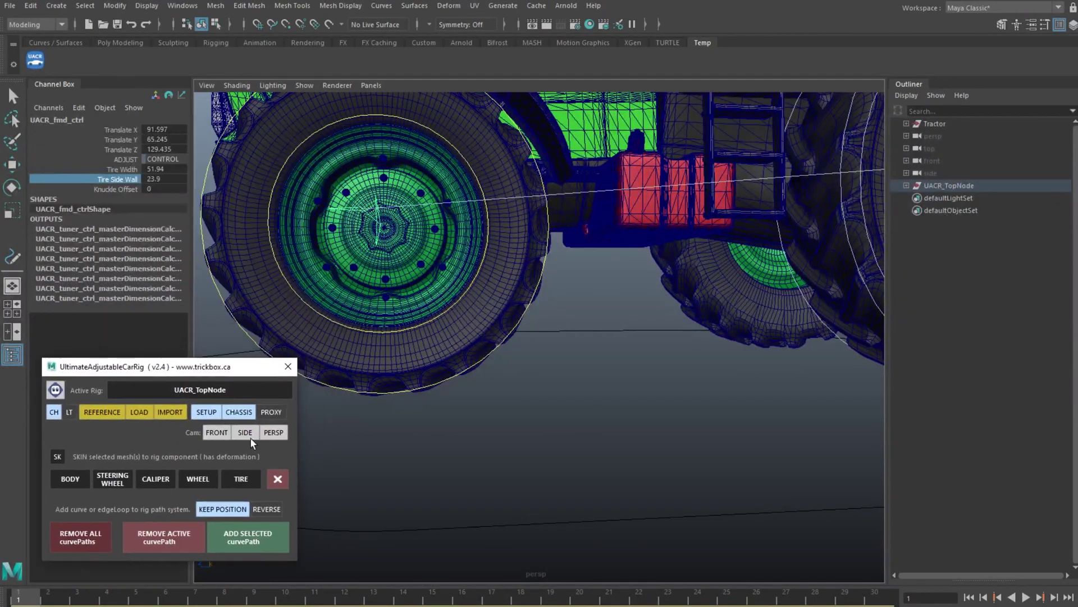
click(246, 434)
alt+middle_drag(506, 372, 619, 367)
alt+right_drag(619, 366, 876, 539)
middle_drag(607, 432, 622, 443)
Step: Increase the rear wheel control's Tire Side Wall until its inner guide circle matches the tractor's rear rim, and close the rig tool
alt+right_drag(831, 370, 779, 328)
alt+middle_drag(779, 328, 339, 335)
alt+right_drag(339, 335, 269, 314)
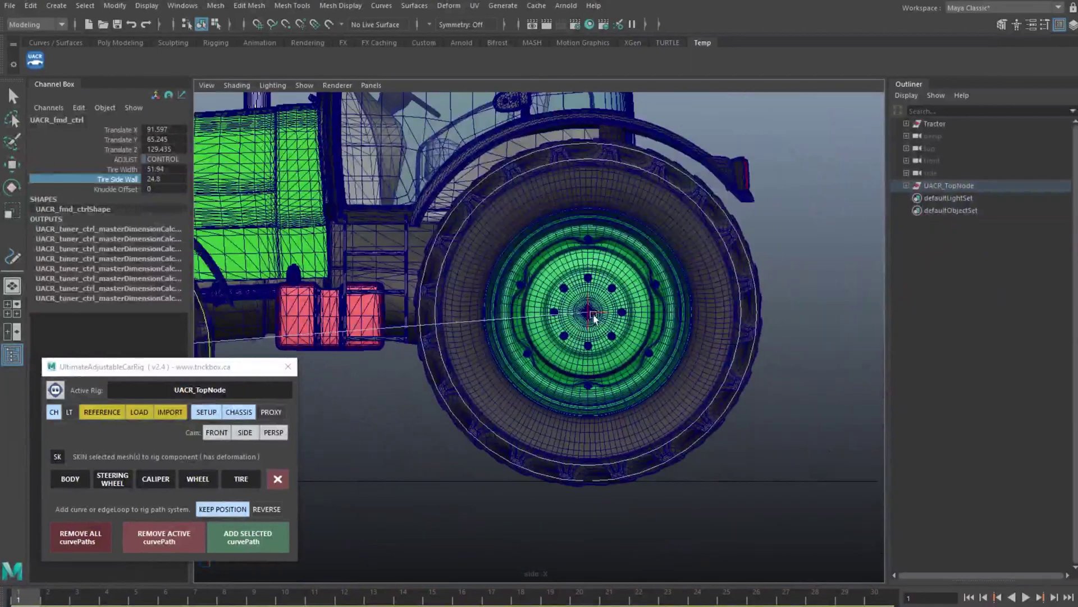
click(591, 314)
key(w)
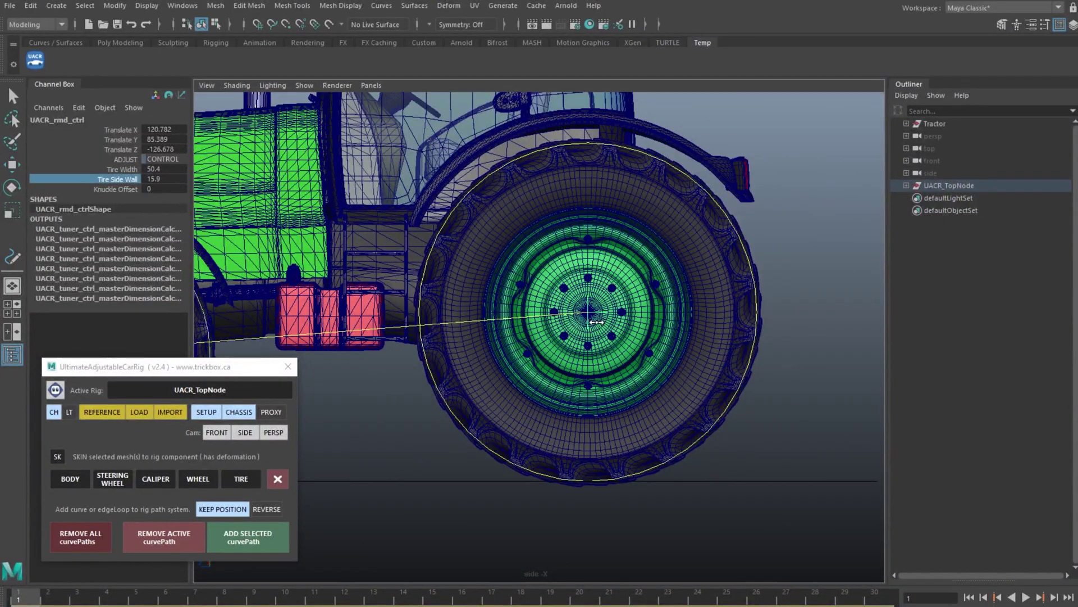
middle_drag(556, 316, 686, 315)
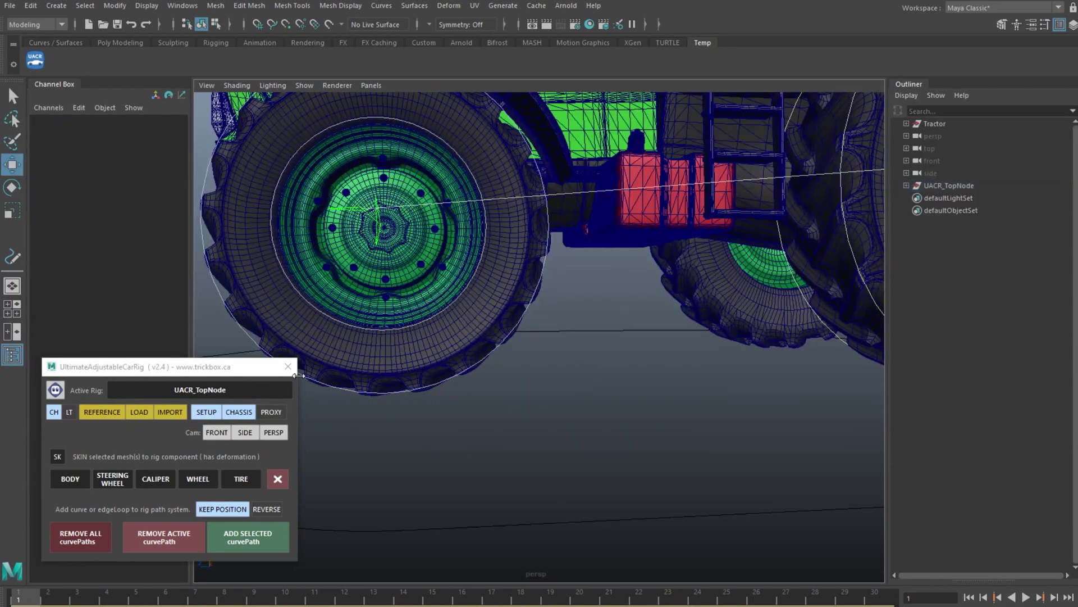
click(288, 366)
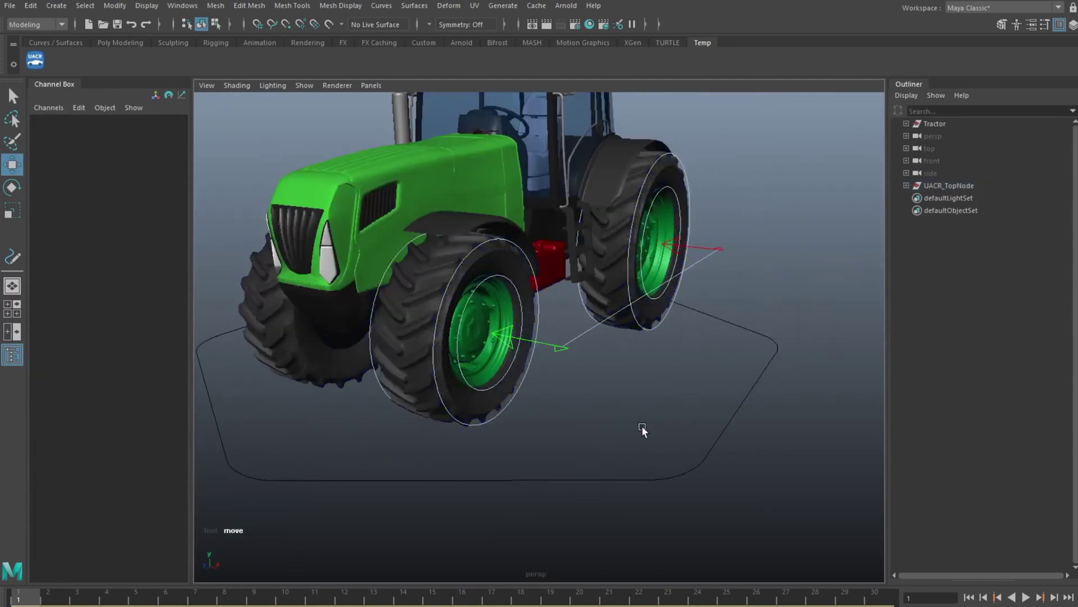
Step: Reopen the rig tool, reorder the Tractor group below UACR_TopNode, and expand it to list its meshes
mouse_move(642, 426)
alt+mouse_down()
mouse_move(496, 390)
mouse_move(625, 420)
alt+mouse_up()
alt+right_drag(625, 421, 581, 349)
alt+middle_drag(582, 350, 604, 402)
alt+drag(604, 402, 629, 378)
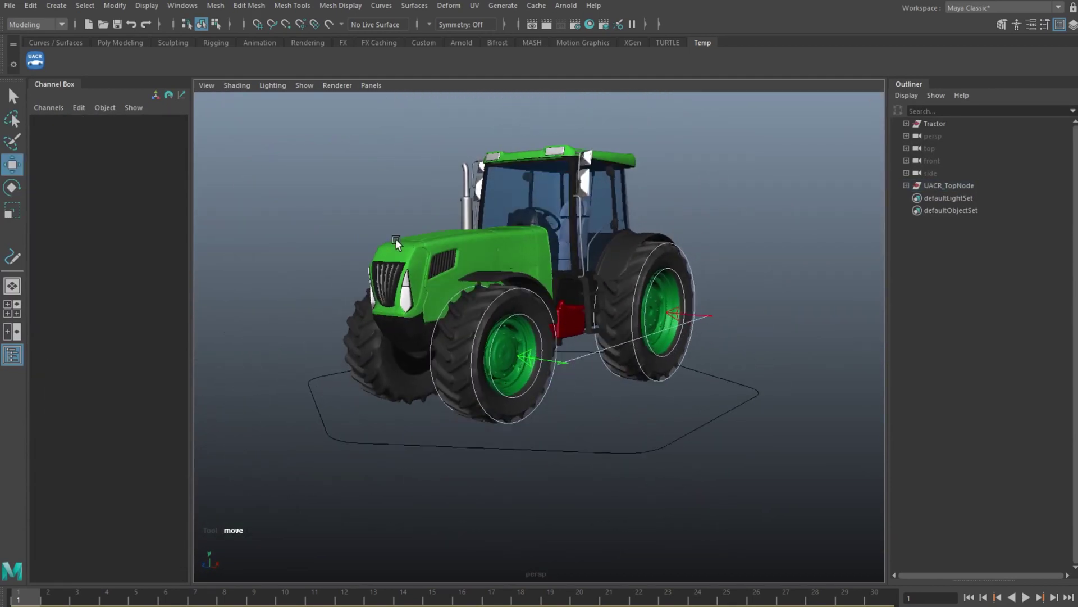
click(34, 63)
drag(245, 134, 177, 305)
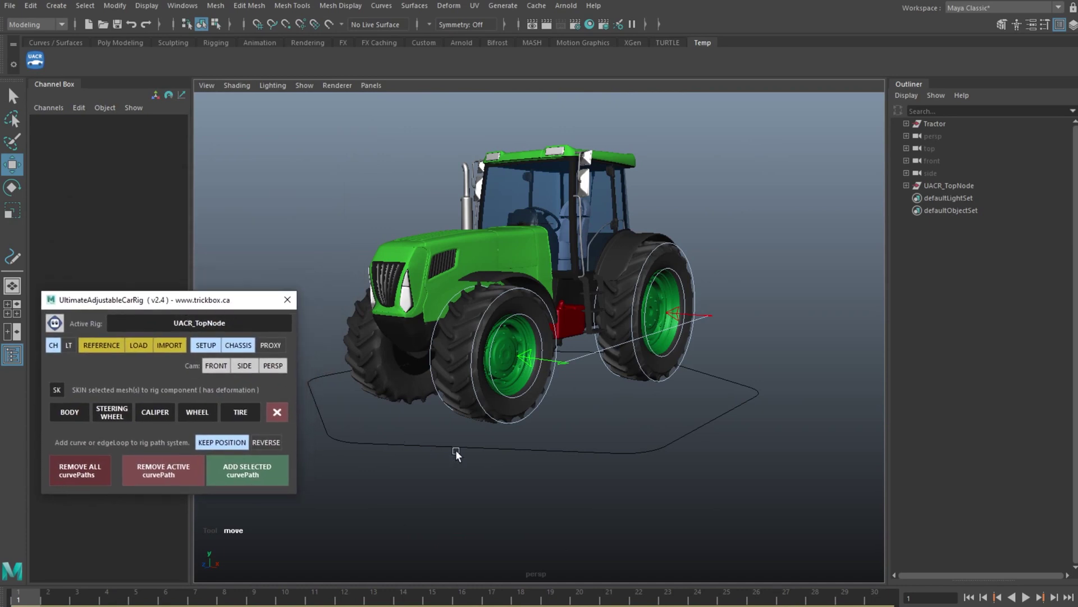
click(928, 124)
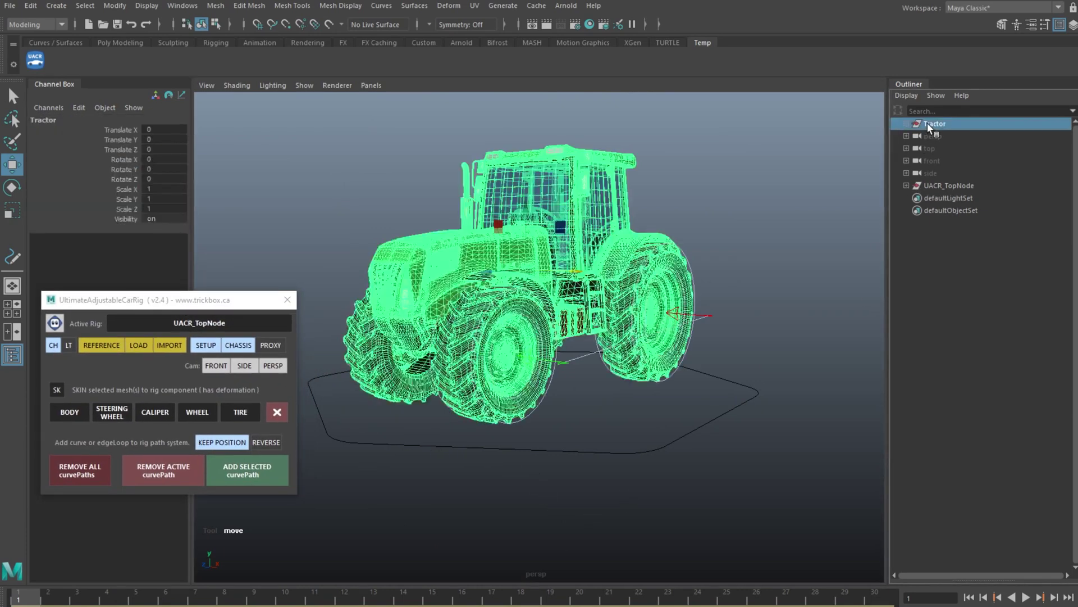
middle_drag(928, 124, 935, 191)
click(906, 185)
Step: Skin the Wheels mesh to the rig's wheel component and the Tires mesh to its tire component
drag(946, 199, 945, 387)
alt+drag(656, 359, 632, 349)
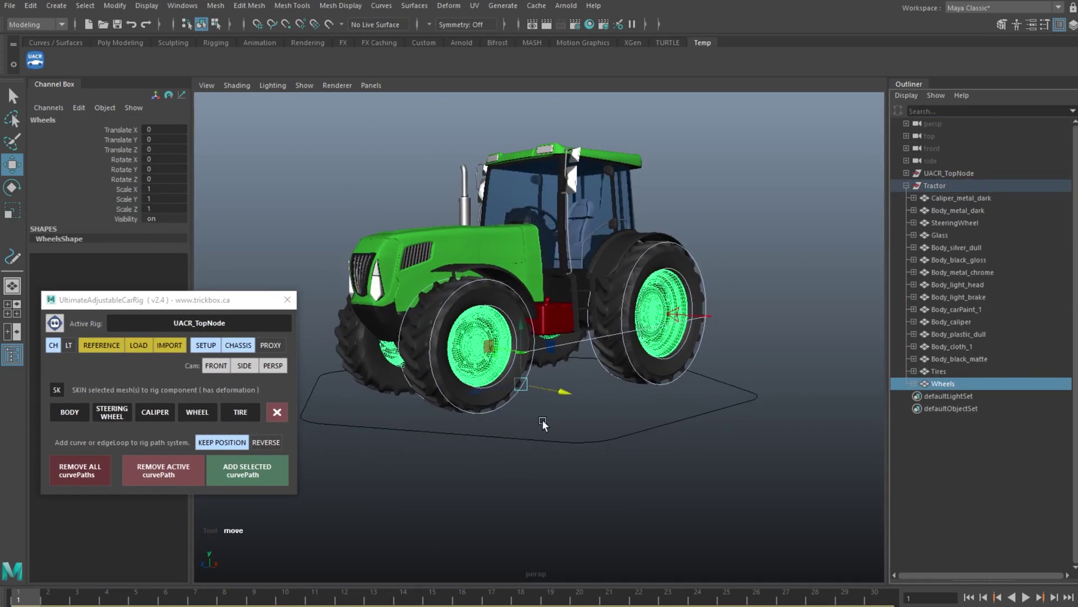
click(208, 414)
click(939, 371)
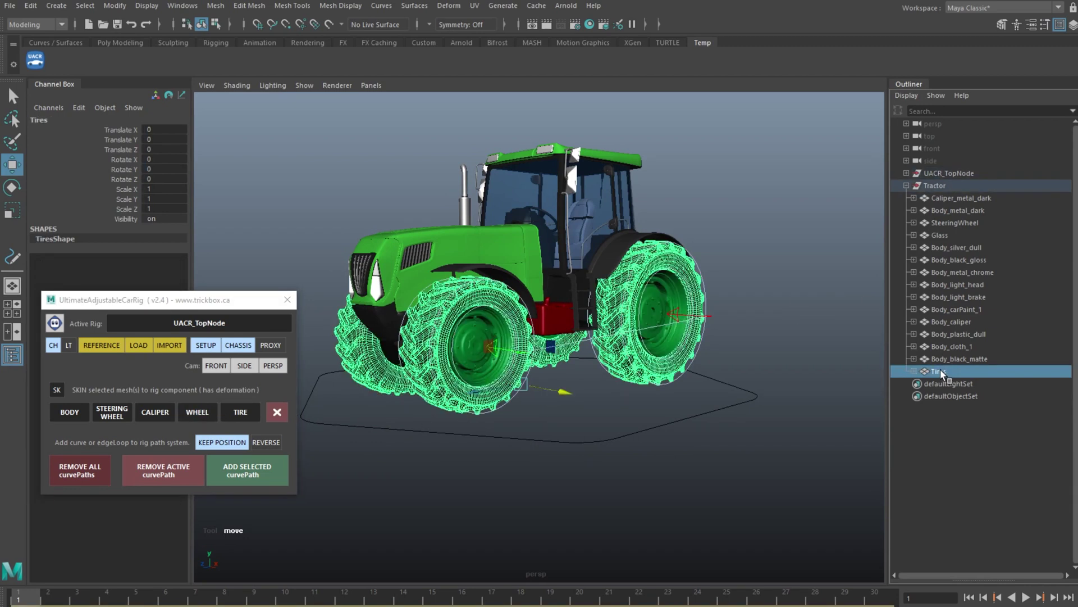
click(245, 412)
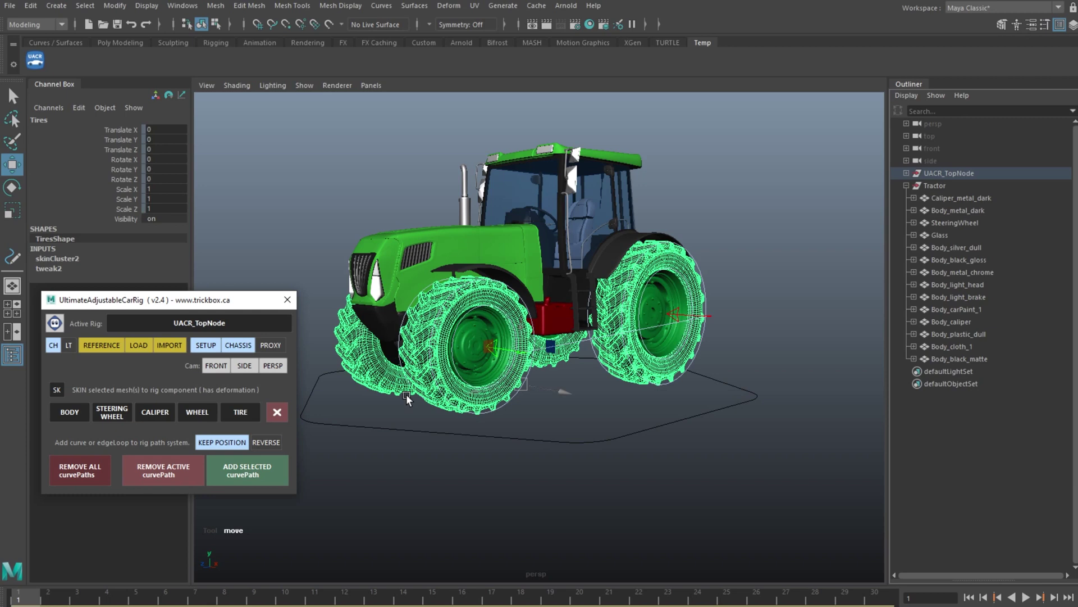
Step: Attach the remaining Tractor group meshes to the rig, turn off setup mode, and close the rig tool
click(948, 184)
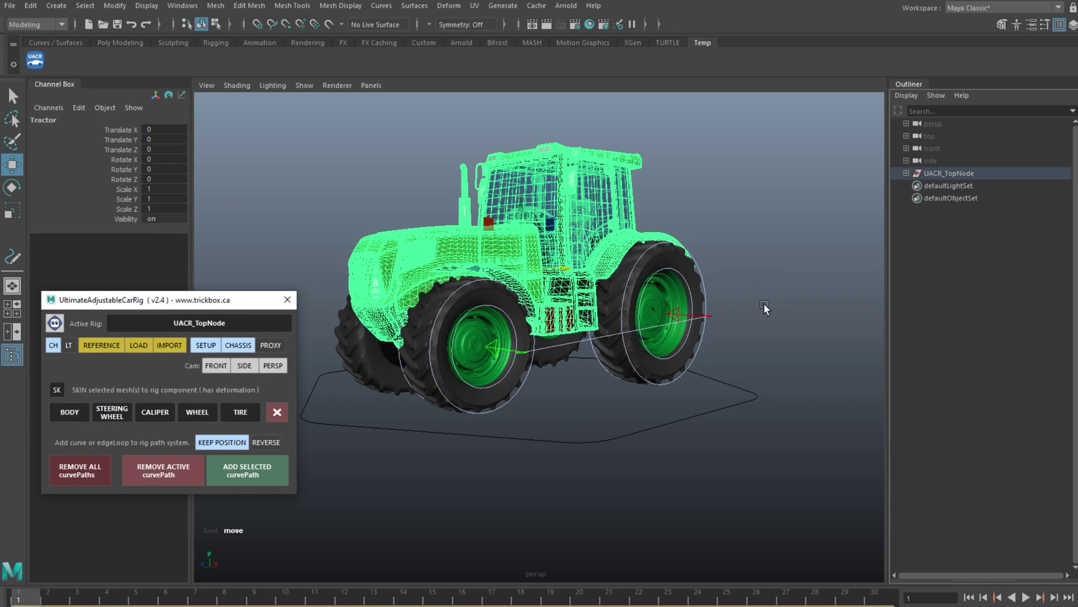
alt+drag(748, 327, 751, 336)
click(617, 481)
click(568, 525)
click(210, 345)
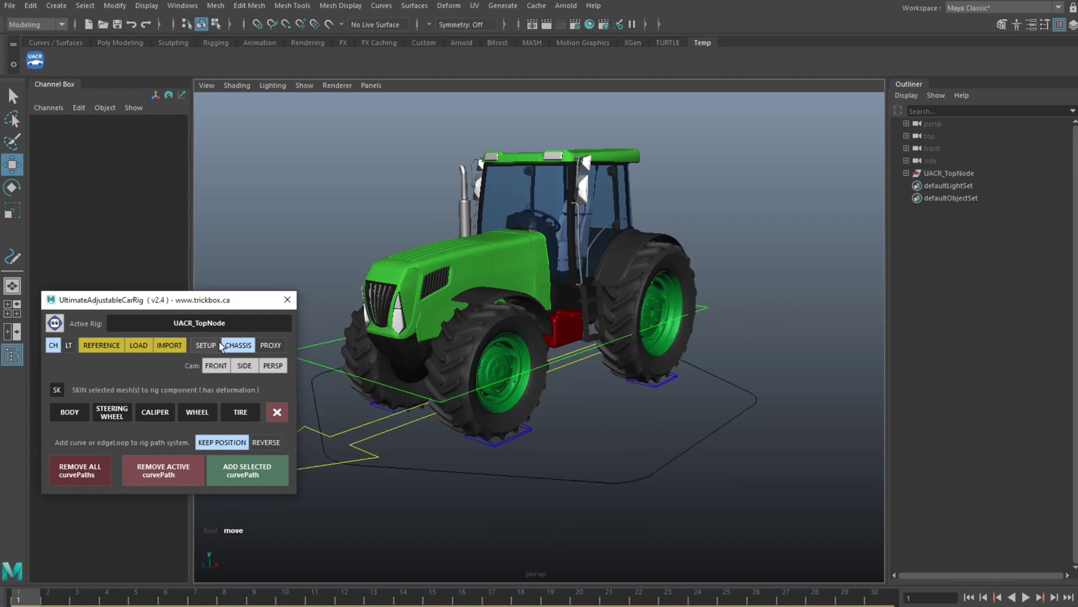
click(291, 300)
Step: Test the drive control by moving it along Z and varying its Steer value, and undo the steering change
alt+drag(424, 316, 395, 313)
alt+middle_drag(395, 313, 458, 309)
mouse_move(458, 309)
alt+mouse_down()
mouse_move(489, 325)
mouse_move(449, 325)
alt+mouse_up()
drag(363, 389, 349, 443)
scroll(608, 404, up, 4)
alt+drag(606, 419, 328, 351)
scroll(699, 396, down, 4)
middle_drag(315, 459, 629, 503)
key(ctrl+z)
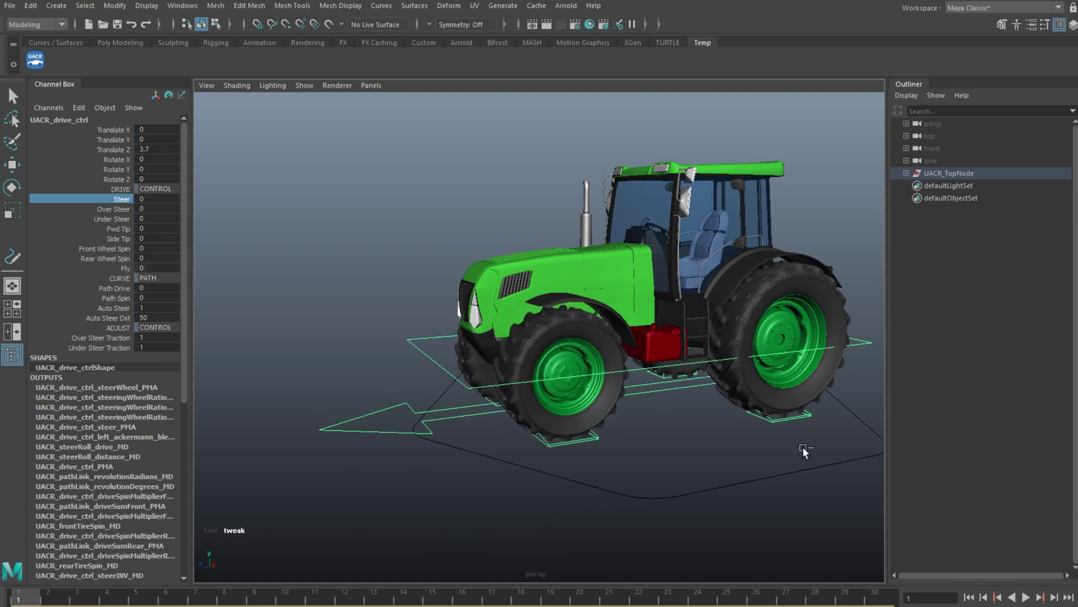
Step: Vary the left rear wheel control's Tire Pressure to test how the tire and chassis respond
click(808, 419)
key(w)
alt+drag(539, 349, 494, 354)
alt+middle_drag(494, 354, 354, 344)
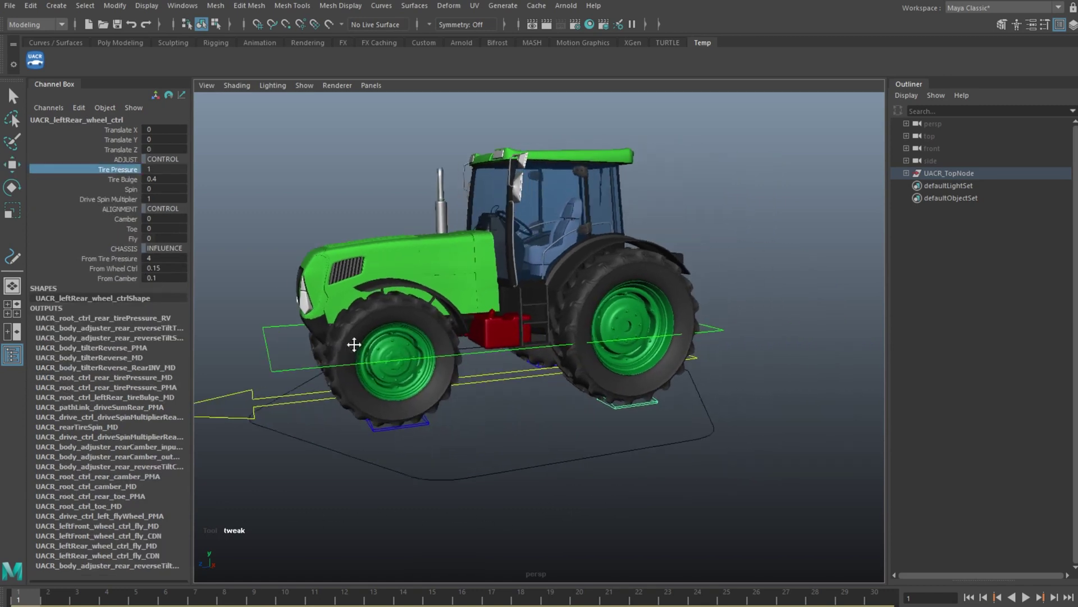
alt+right_drag(354, 345, 458, 444)
middle_drag(459, 446, 432, 454)
alt+drag(542, 458, 582, 462)
middle_drag(582, 461, 406, 501)
Step: Lower the left front wheel control's Tire Pressure to about 0.45 to flatten the tire
click(379, 490)
key(w)
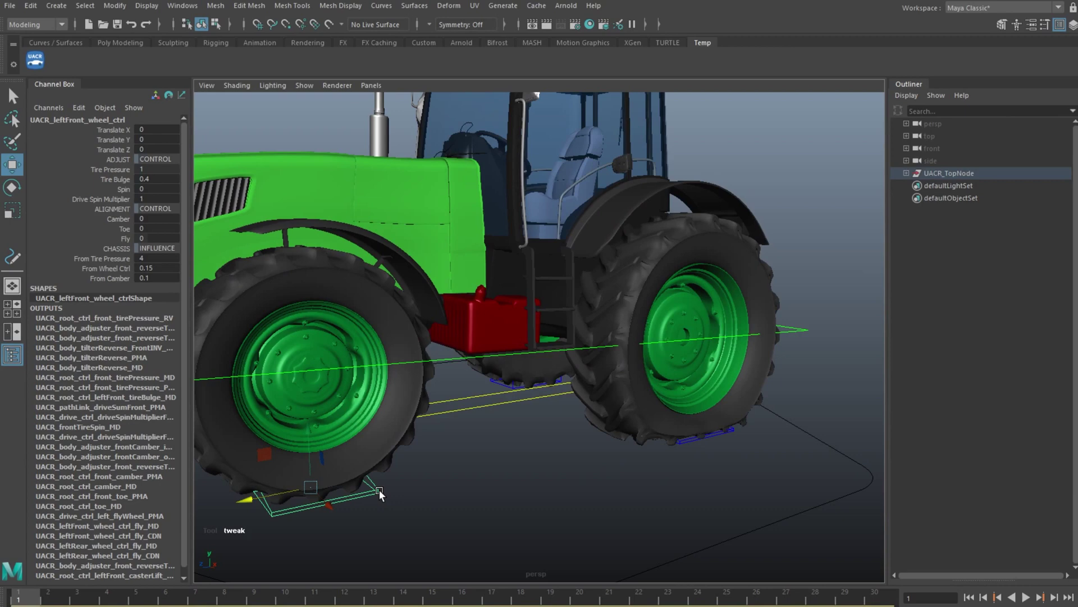
middle_drag(447, 455, 414, 453)
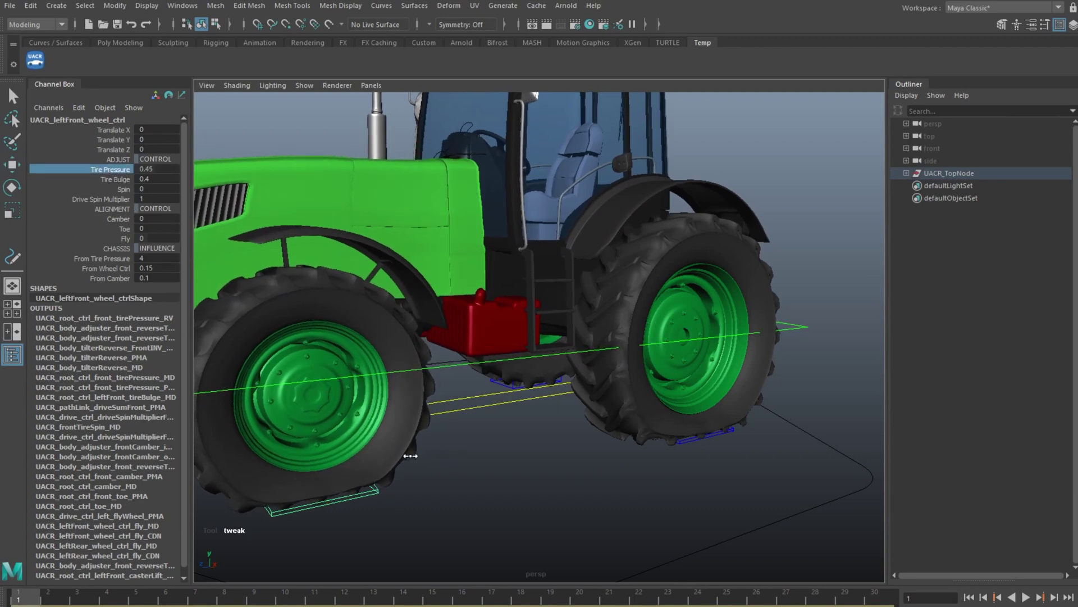
alt+drag(414, 453, 405, 429)
Step: Move the drive control backward along Z to about -130.9, rolling the whole tractor with it
click(292, 413)
key(w)
alt+drag(553, 479, 463, 477)
drag(432, 397, 522, 384)
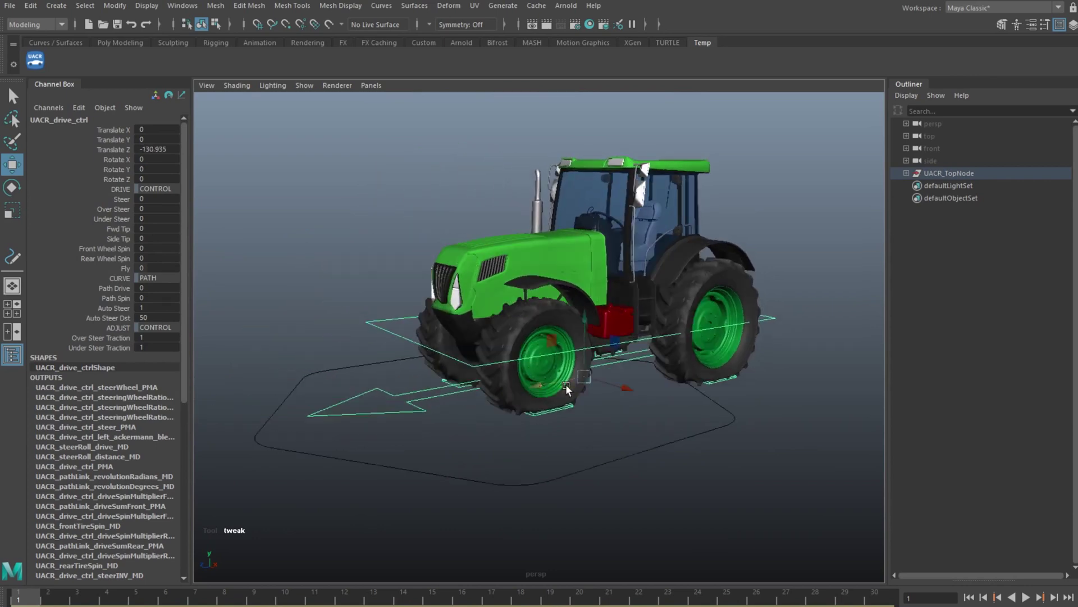